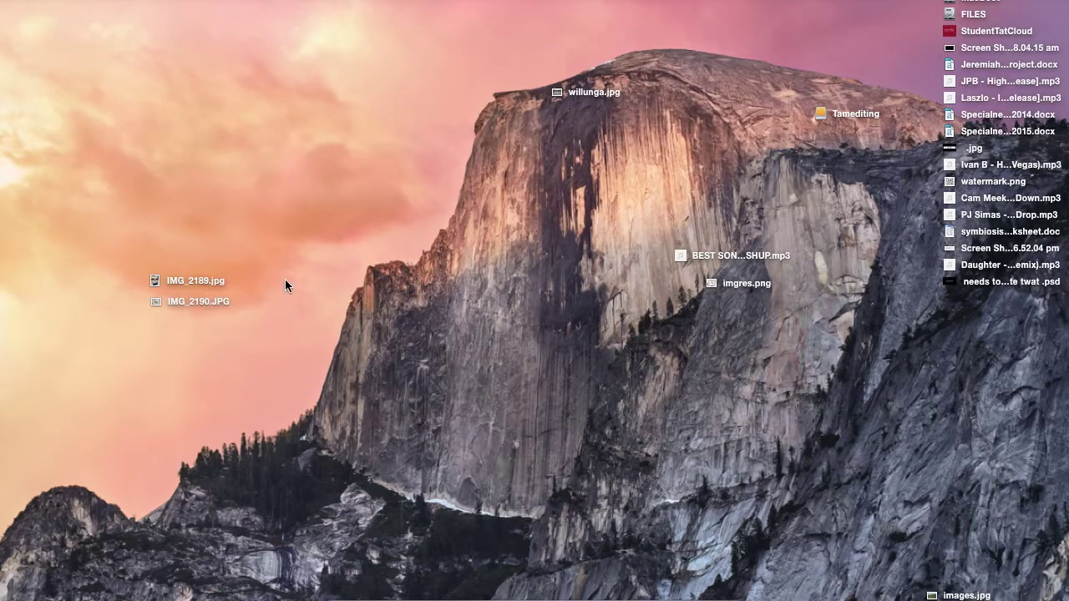
Switch to a new Google Chrome window and go to youtube.com
mouse_move(498, 594)
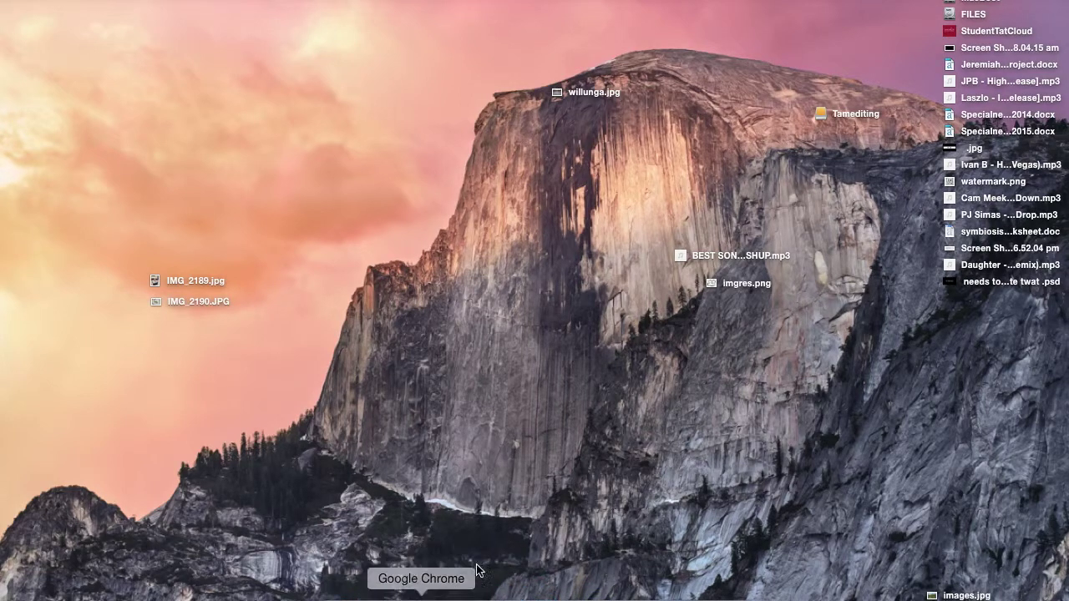
right_click(387, 596)
click(401, 539)
click(417, 589)
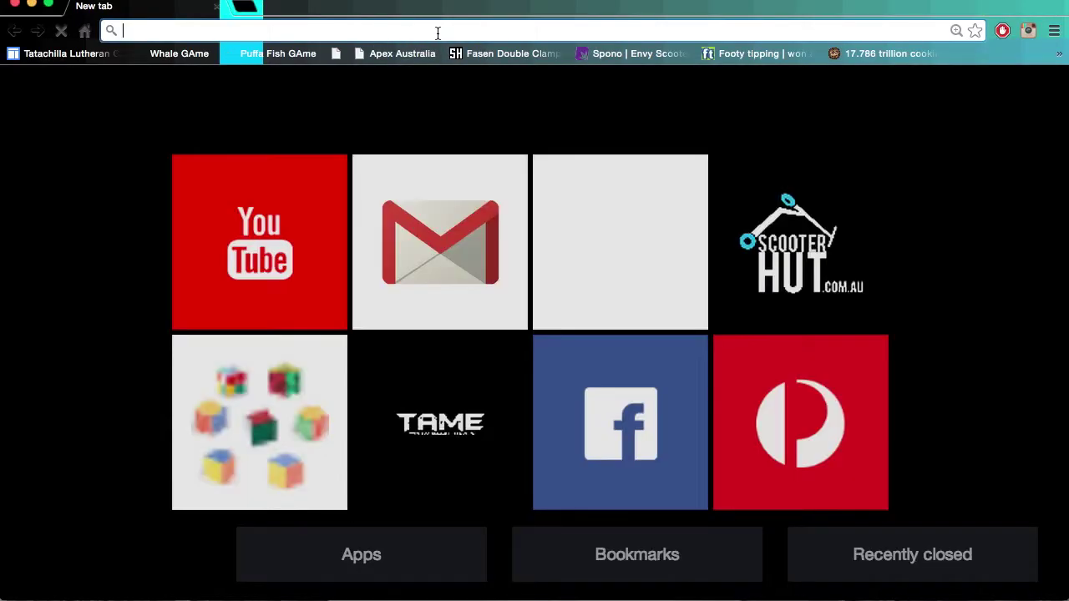
text(youtube.com)
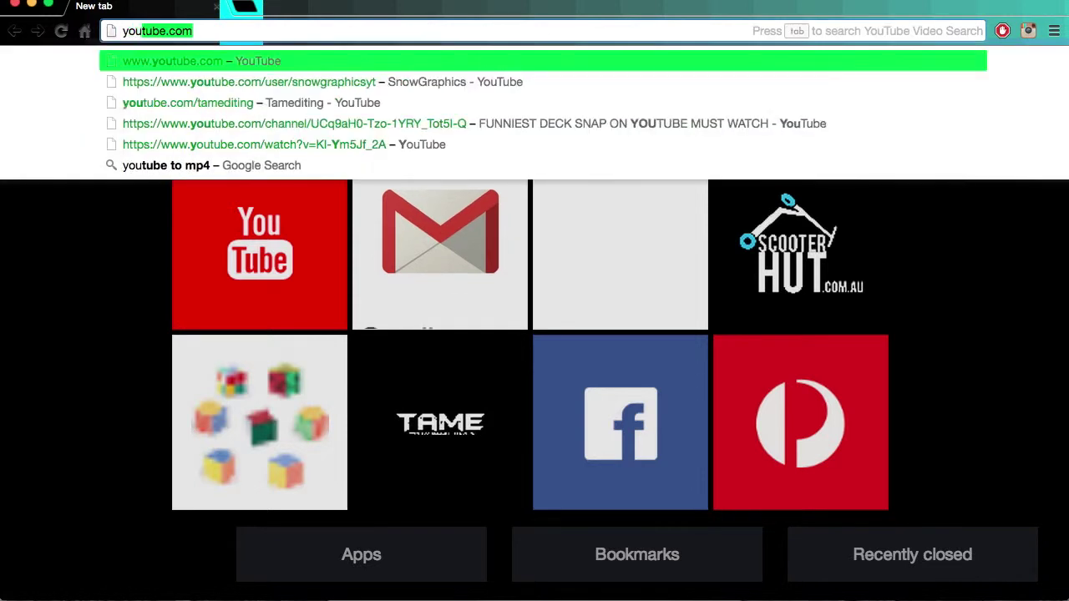
key(Return)
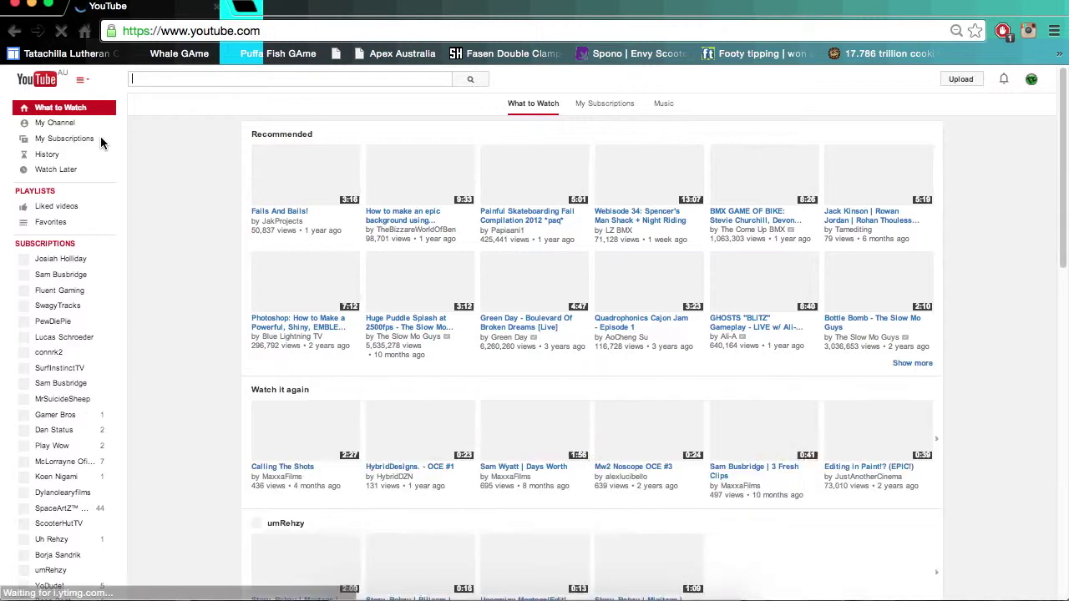
Play "FUNNIEST DECK SNAP ON YOUTUBE MUST WATCH" from your own channel's uploads and pause it at 0:09 on the scooter close-up
click(82, 126)
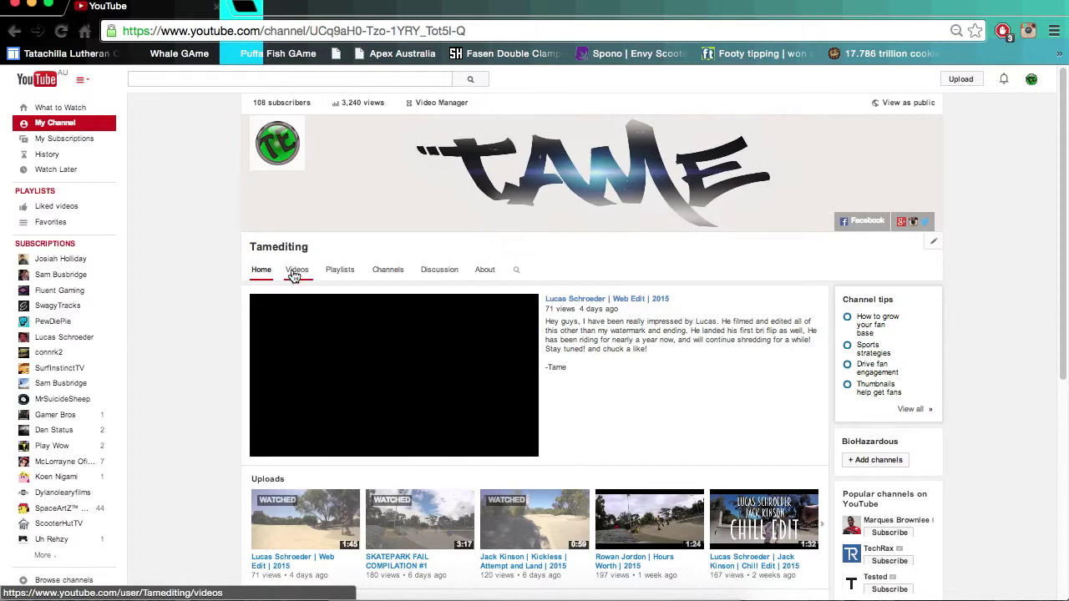
click(294, 274)
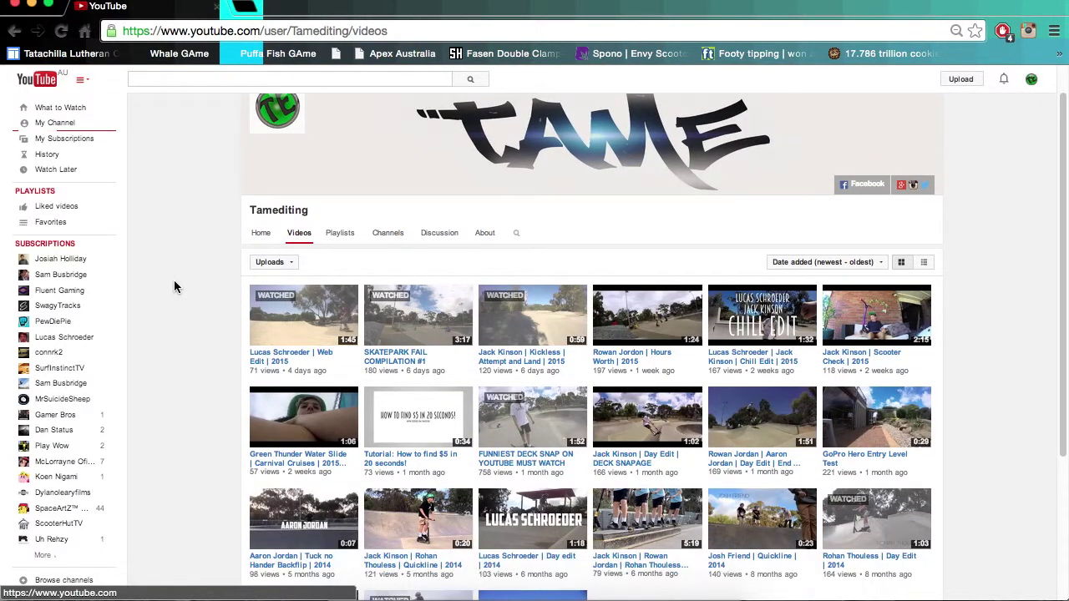
click(497, 435)
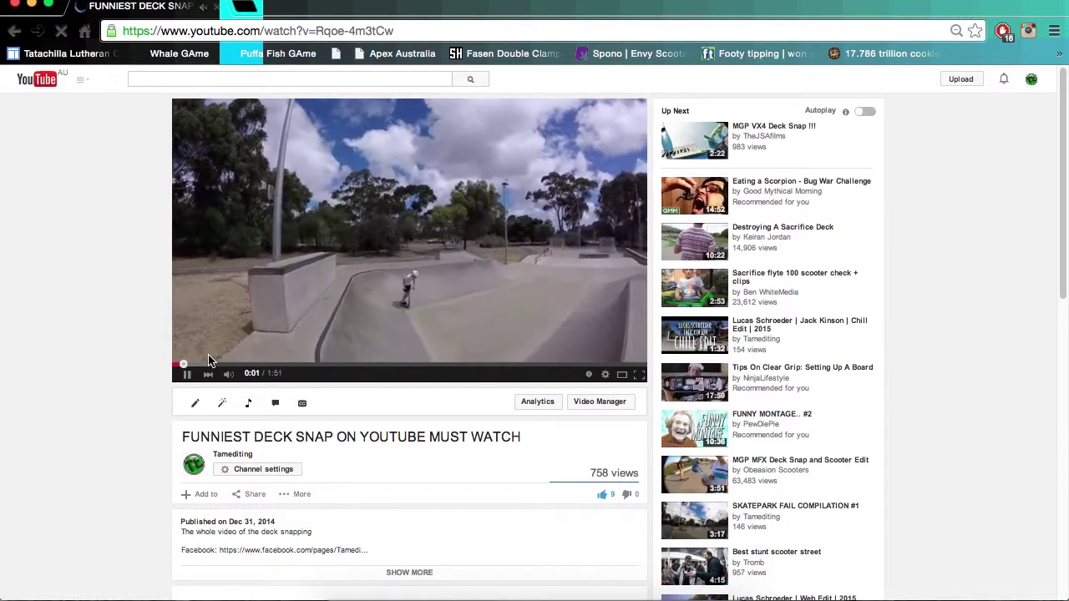
key(XF86AudioRaiseVolume)
key(XF86AudioMute)
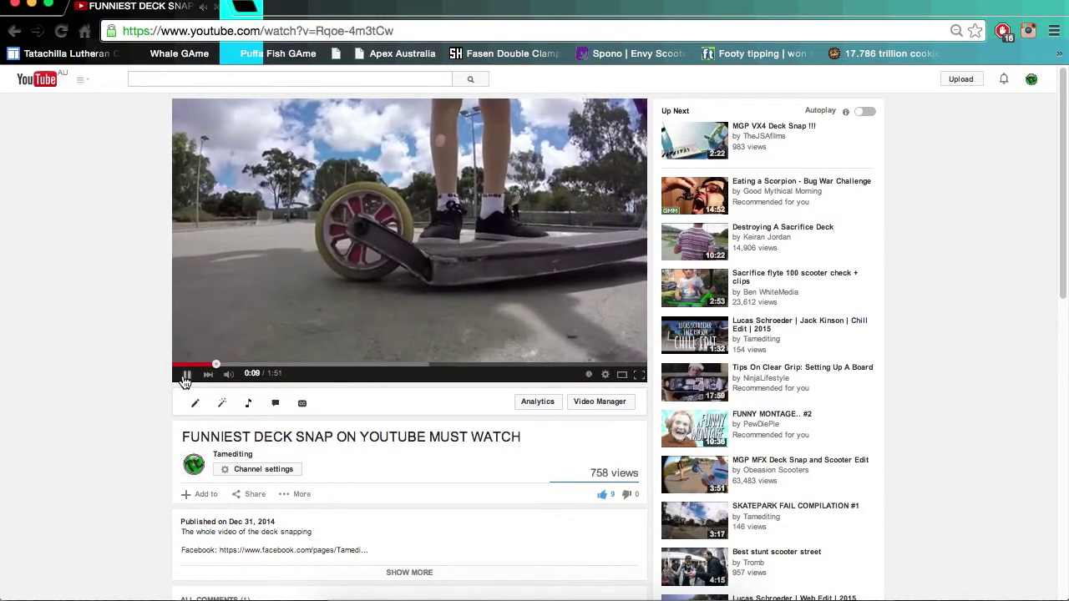
click(185, 379)
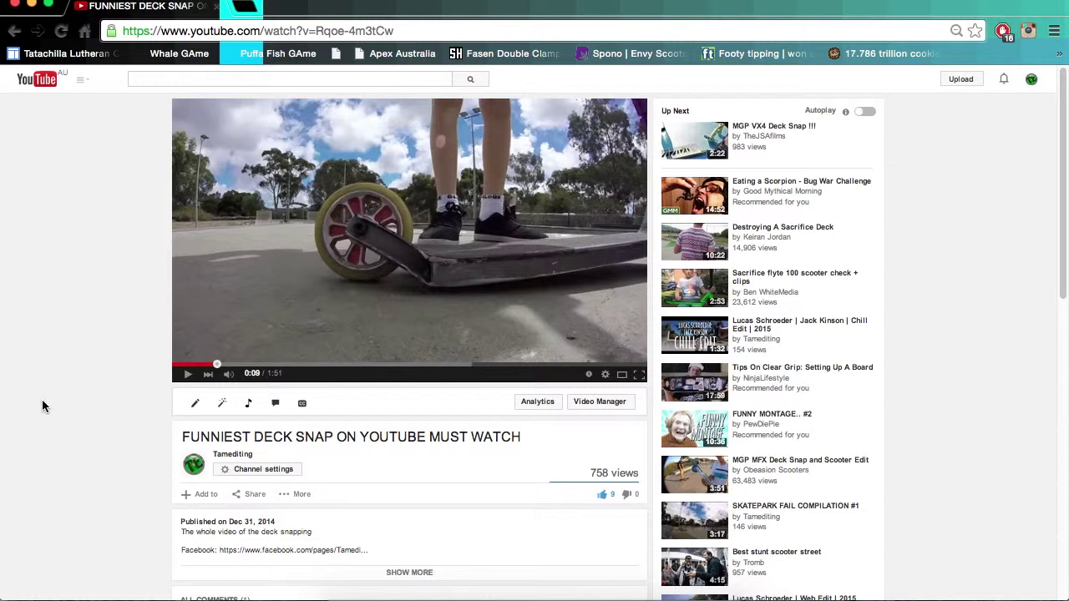
Capture a screenshot of only the paused video frame and quit Google Chrome
key(super+shift+4)
drag(175, 103, 643, 359)
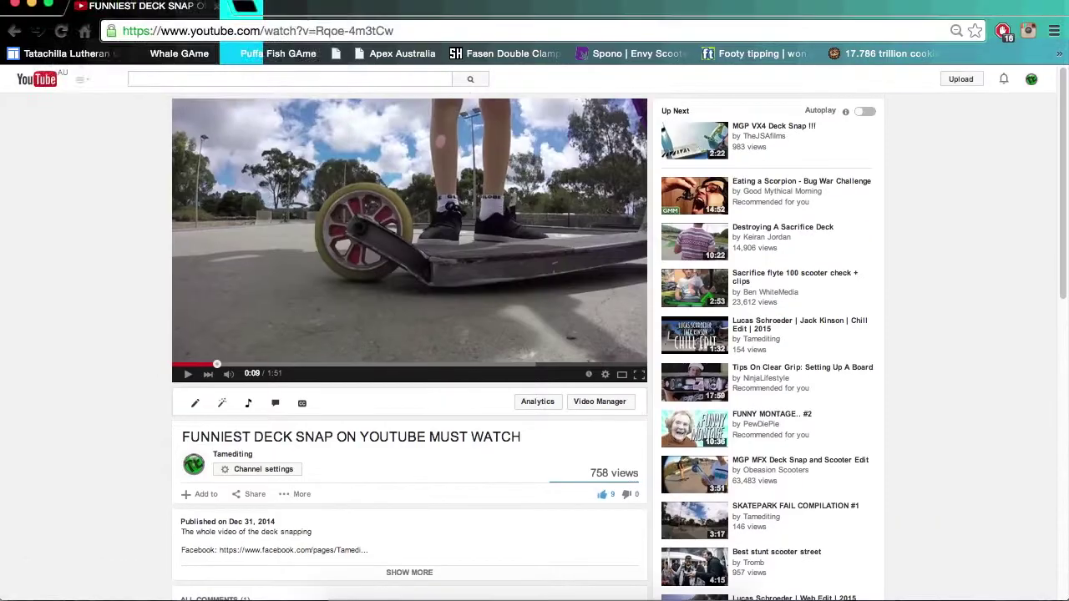
click(67, 8)
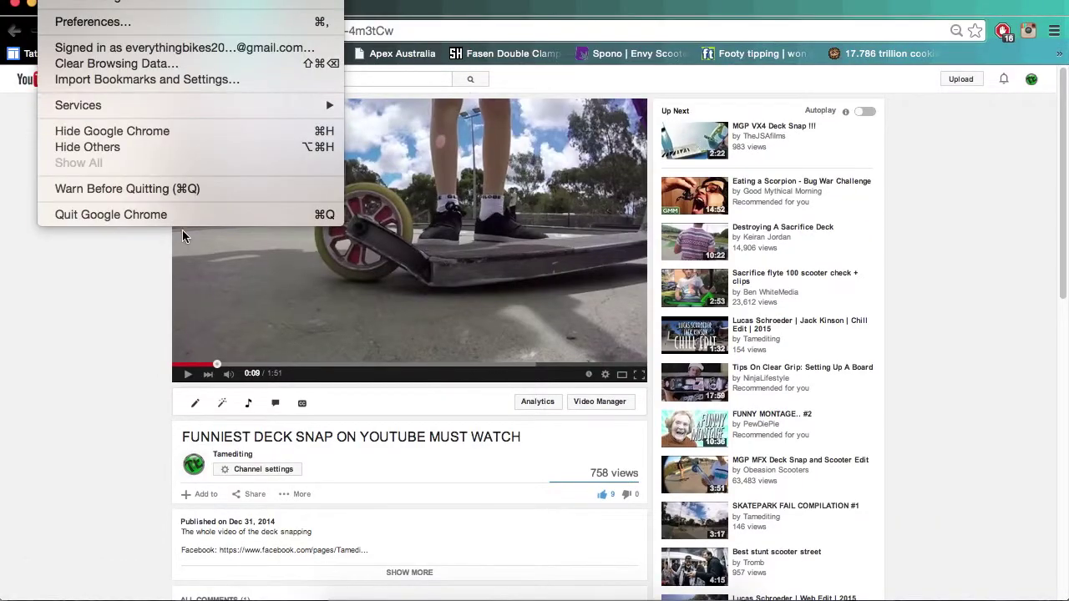
click(182, 217)
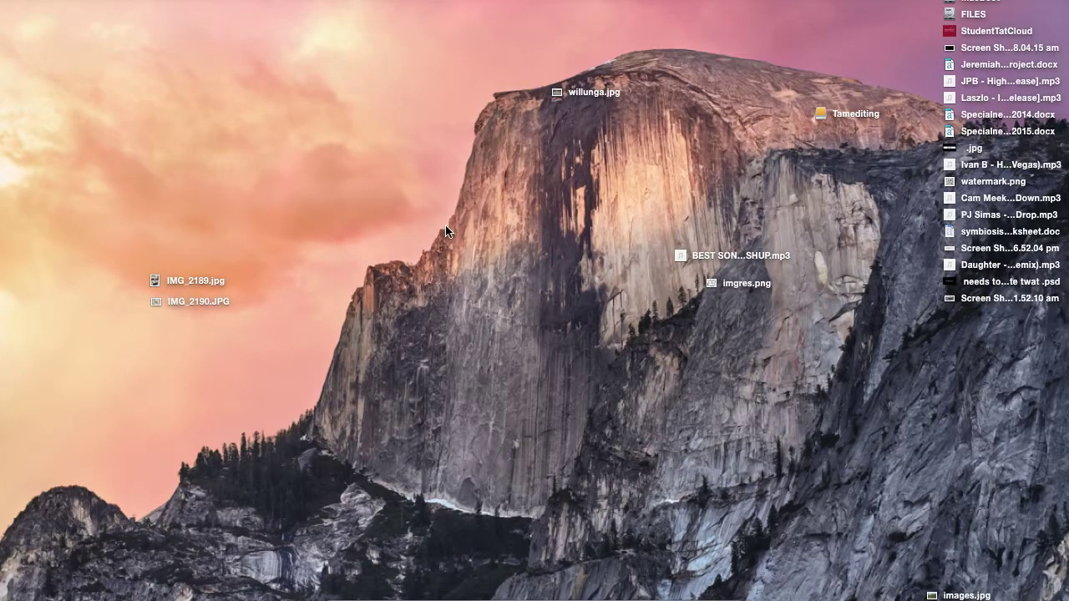
Move the new screenshot file to the upper-left corner of the desktop
drag(991, 311, 104, 59)
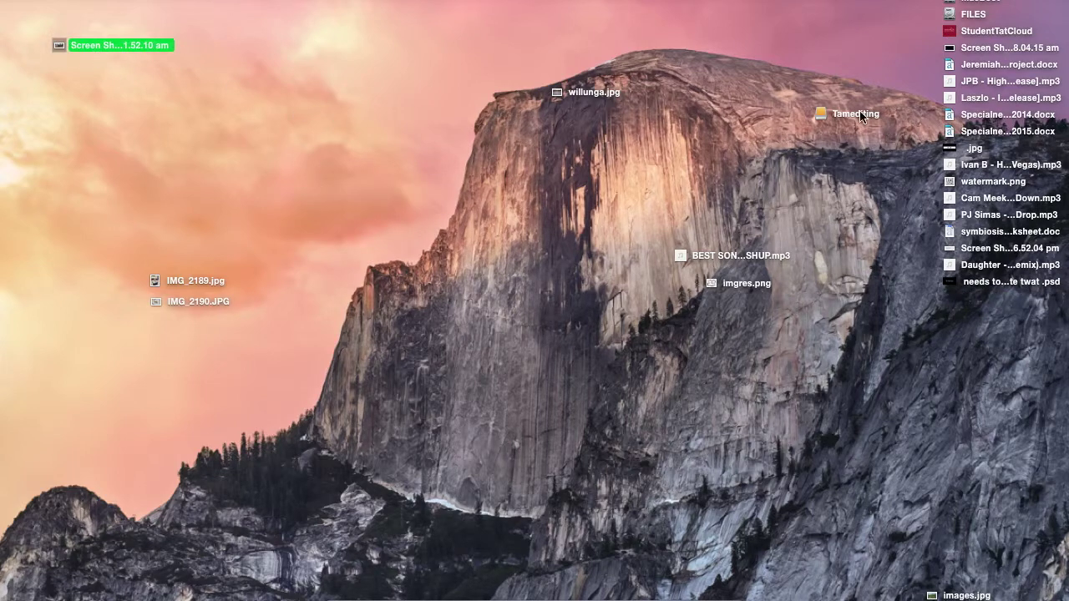
drag(122, 48, 77, 4)
click(203, 60)
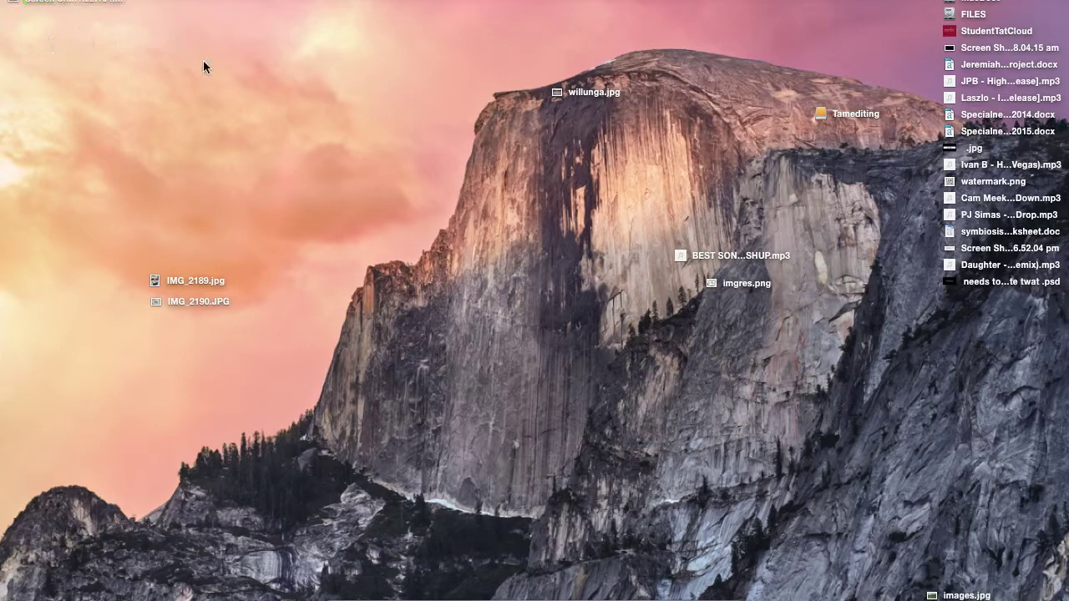
On the Tamediting drive, go through Other Things and Editing + GFX packs to open the Thumbnail Templates folder
double_click(858, 115)
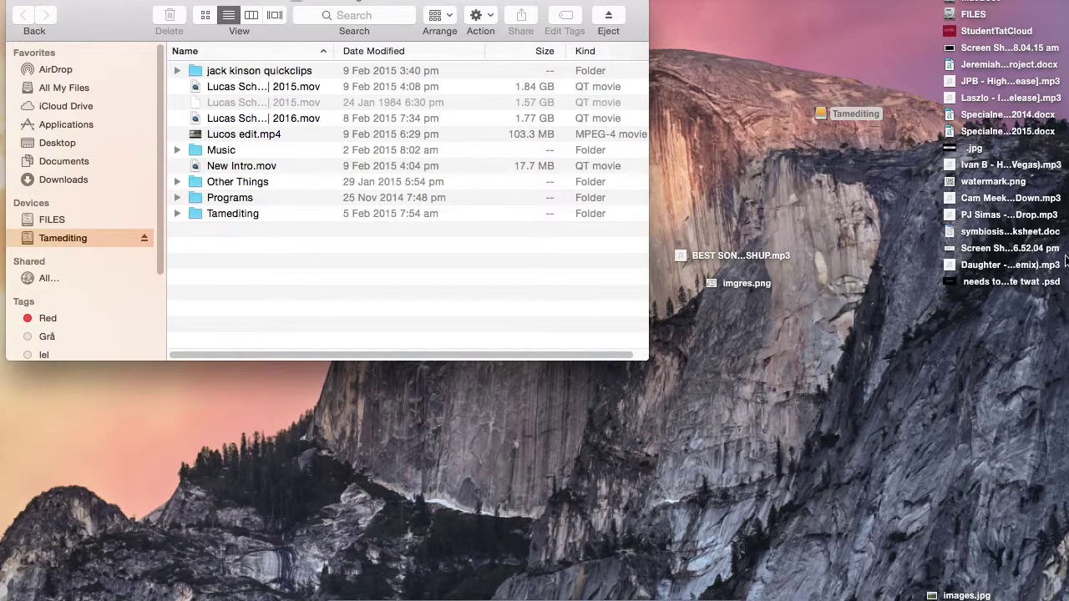
double_click(312, 181)
click(291, 73)
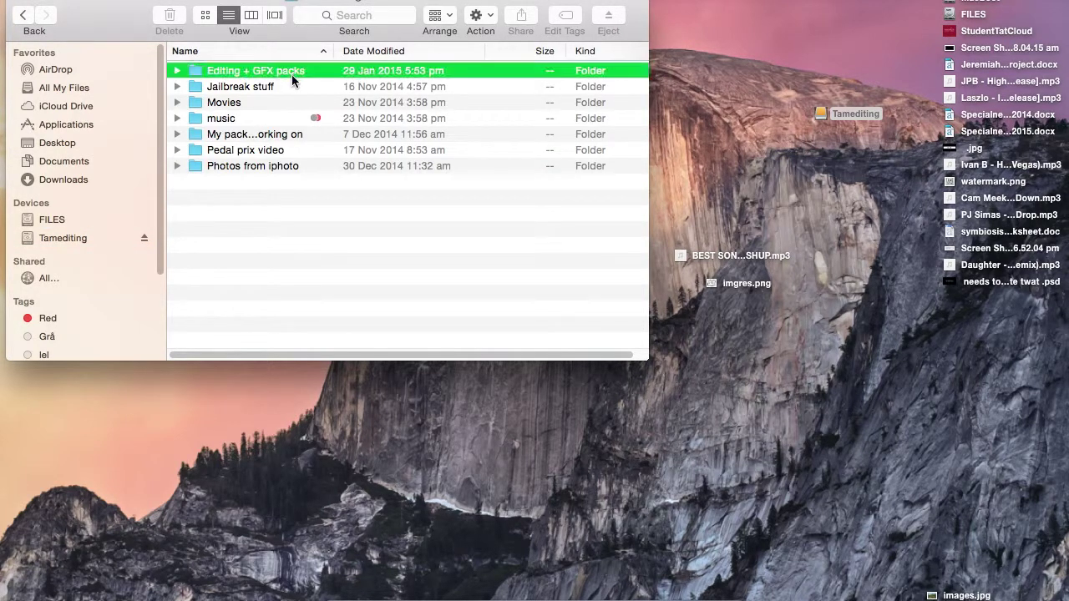
double_click(292, 72)
double_click(297, 134)
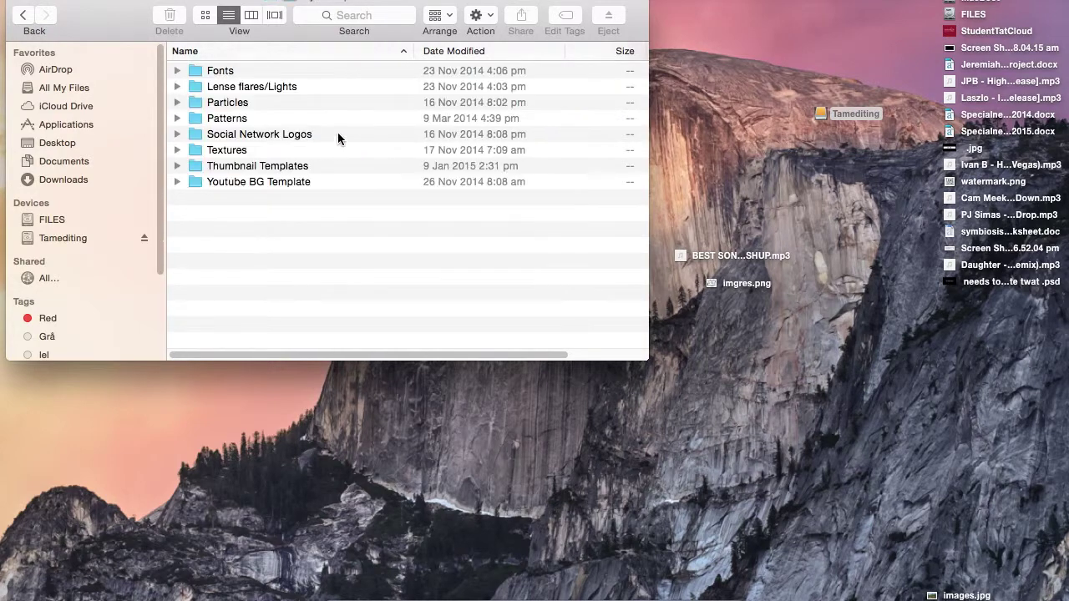
double_click(291, 166)
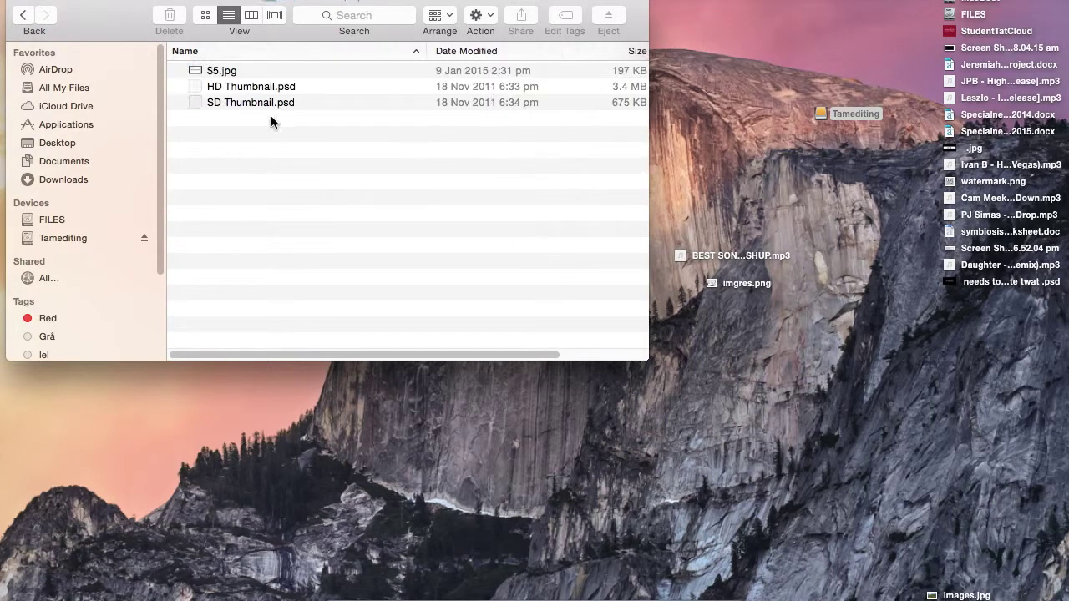
Move the folder window aside and copy HD Thumbnail.psd onto the desktop
drag(255, 1, 549, 1)
drag(531, 113, 233, 111)
click(661, 177)
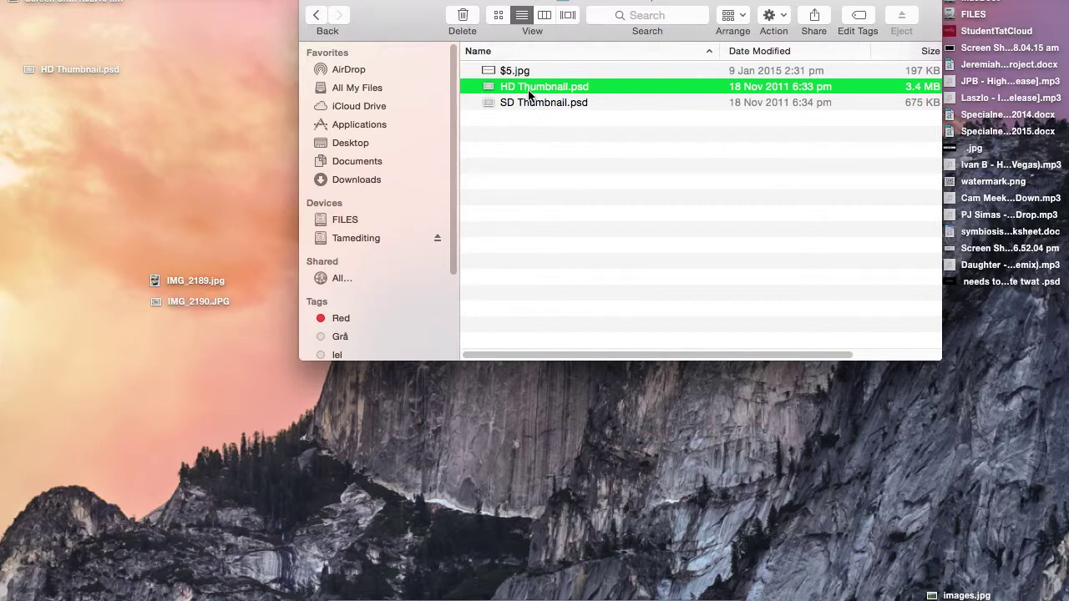
Preview HD Thumbnail.psd and SD Thumbnail.psd to compare the two templates
key(space)
key(space)
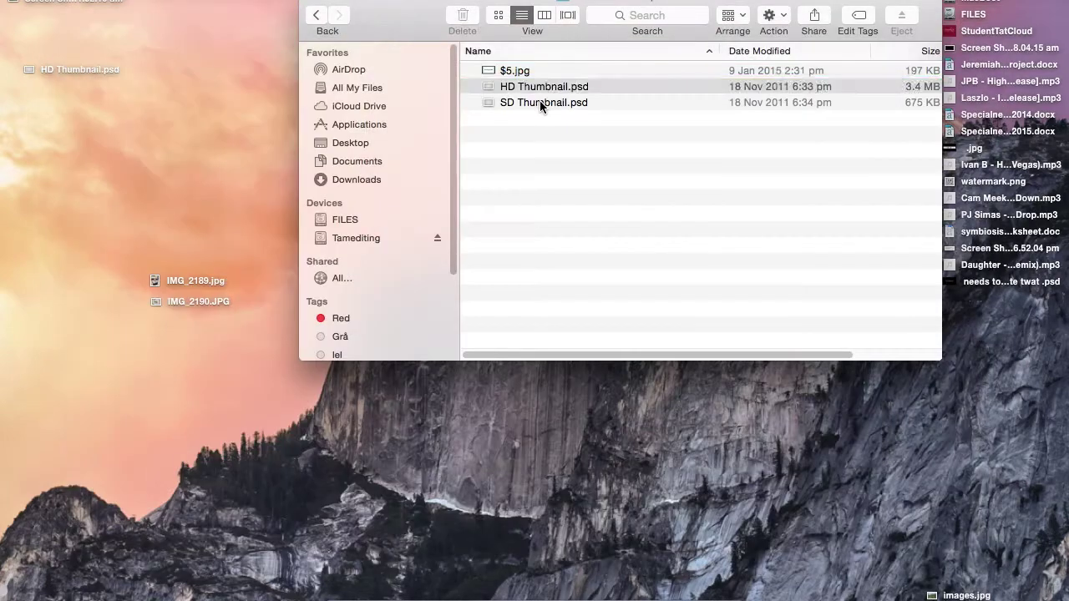
click(541, 102)
key(space)
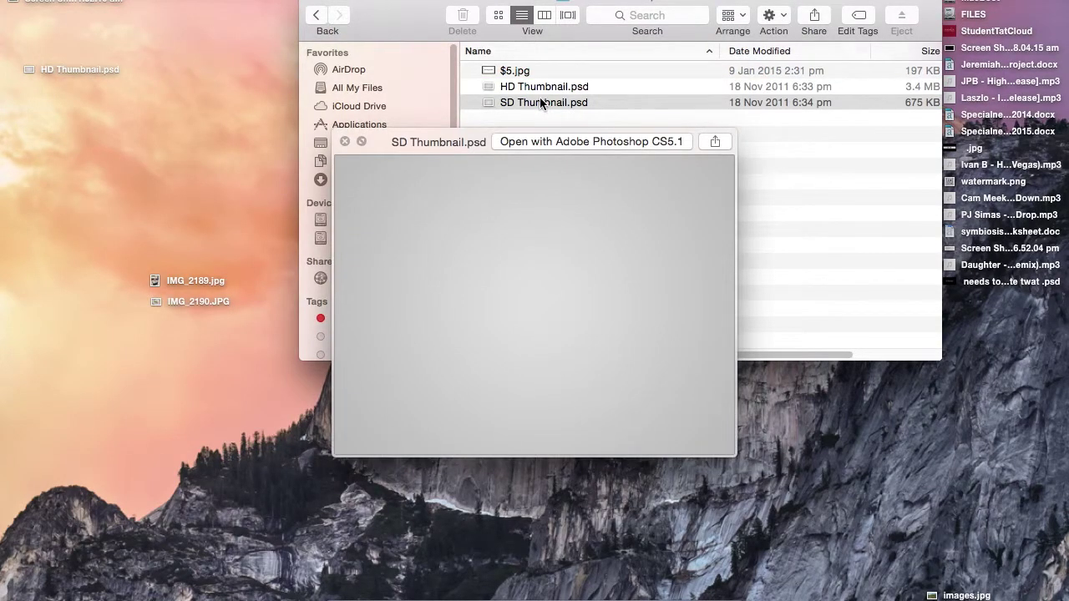
key(space)
click(532, 84)
key(space)
key(space)
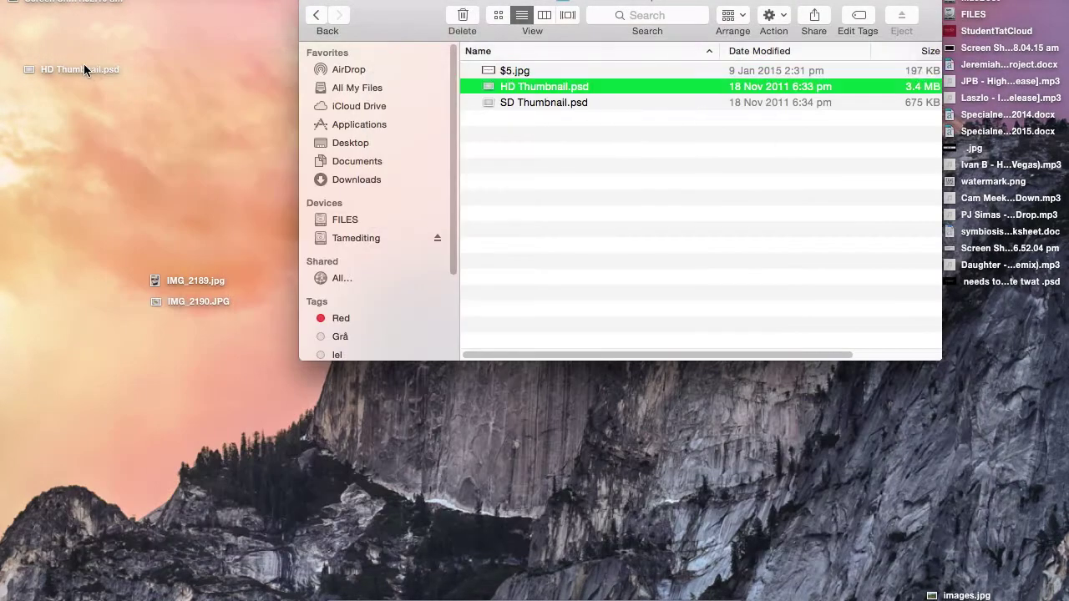
Open the desktop copy of HD Thumbnail.psd in Photoshop and enlarge its document window to show the whole canvas
click(86, 67)
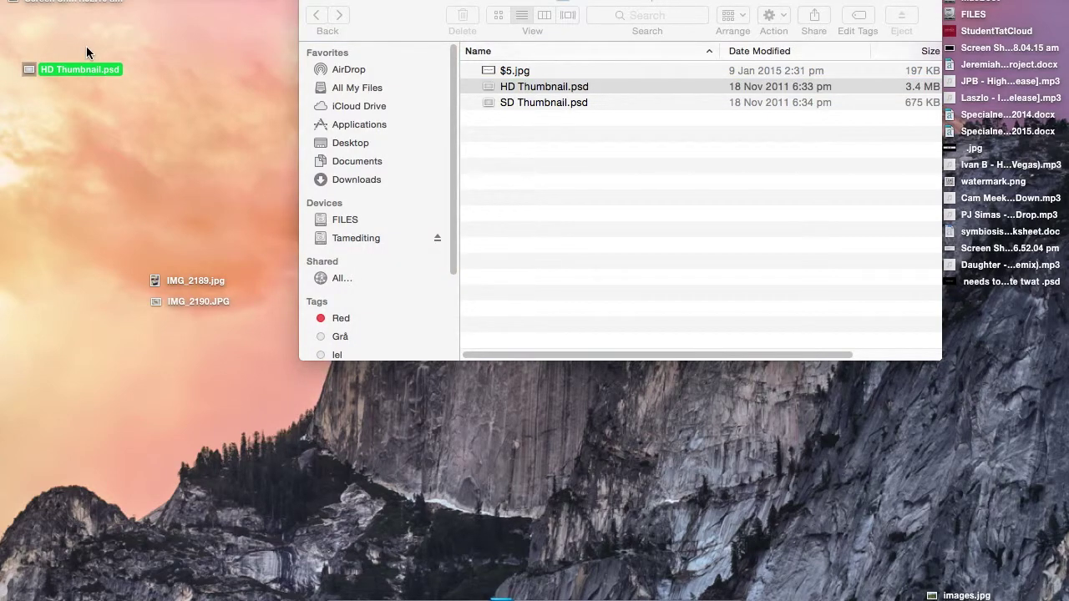
key(space)
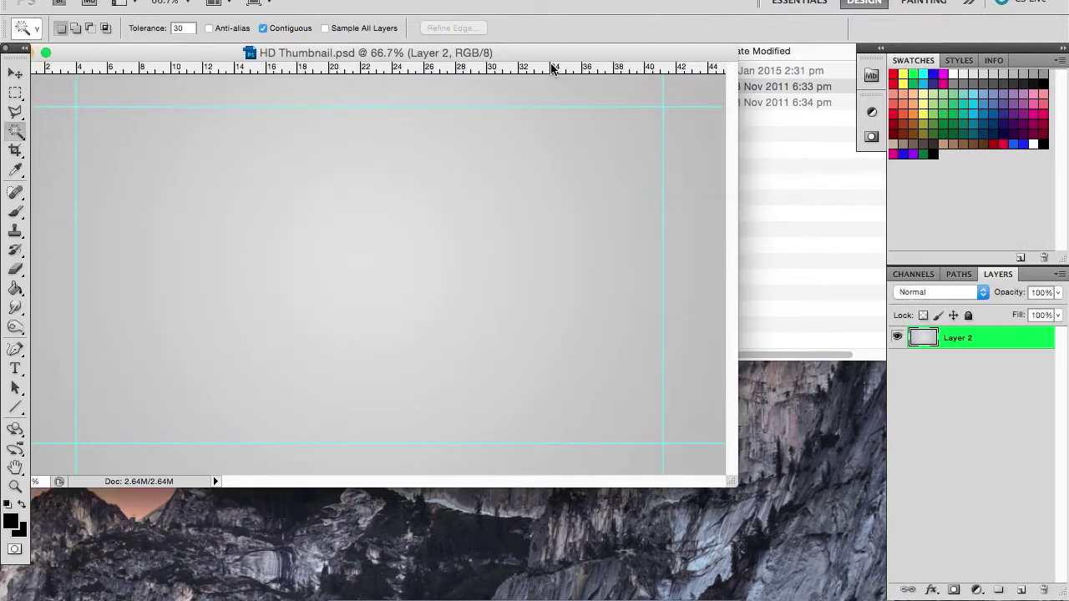
drag(728, 482, 878, 596)
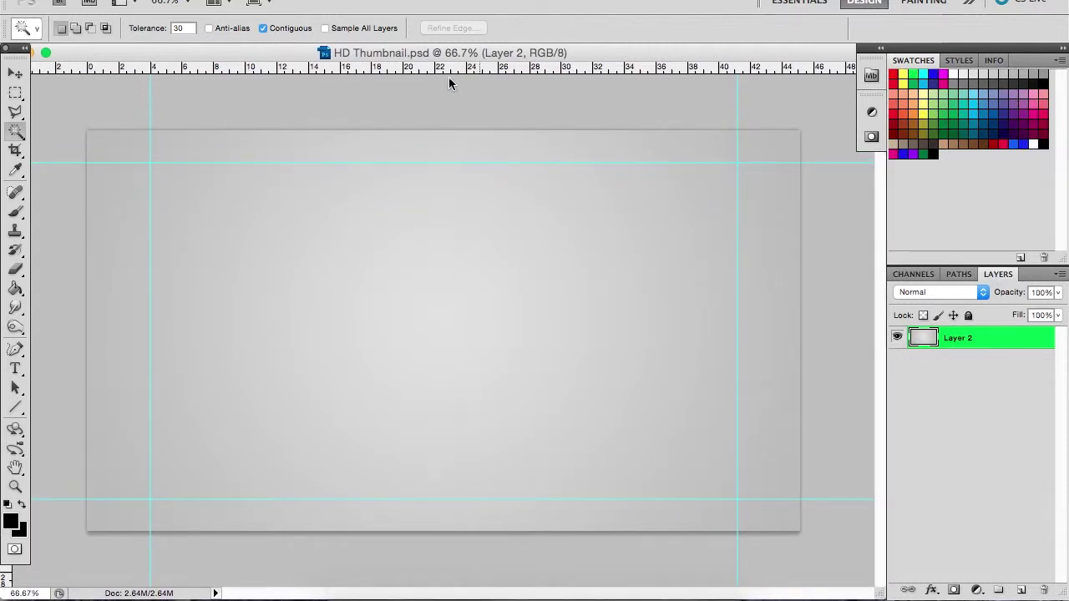
Place the desktop screenshot into the HD Thumbnail.psd document, shifting the document window to reach the file
drag(424, 52, 618, 52)
click(79, 69)
drag(79, 69, 628, 436)
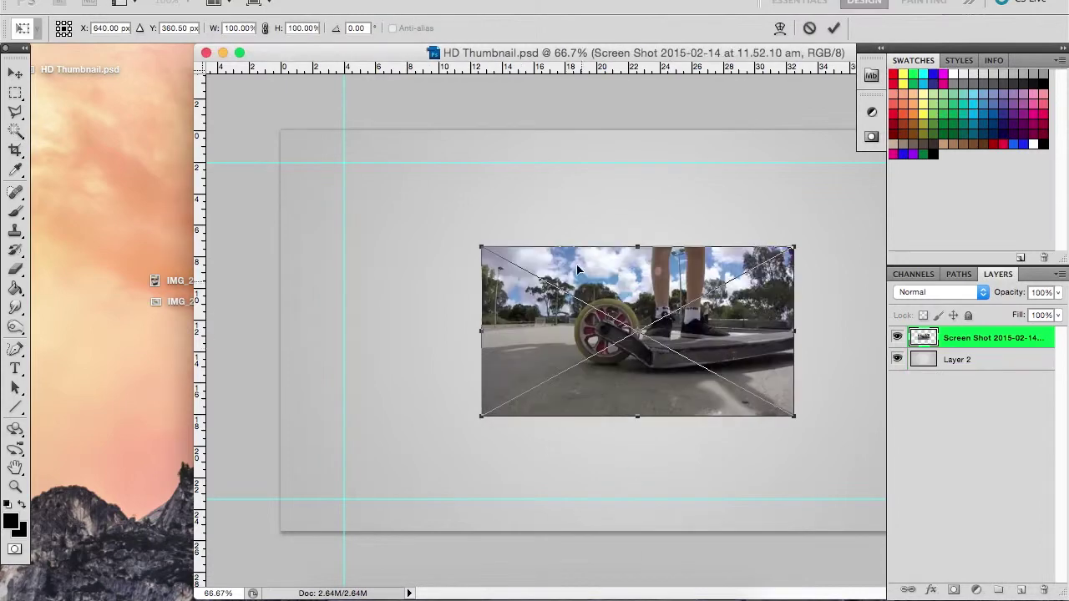
Scale the placed screenshot to about 229% width and 236% height so it covers the whole canvas, and commit the placement
drag(479, 246, 280, 131)
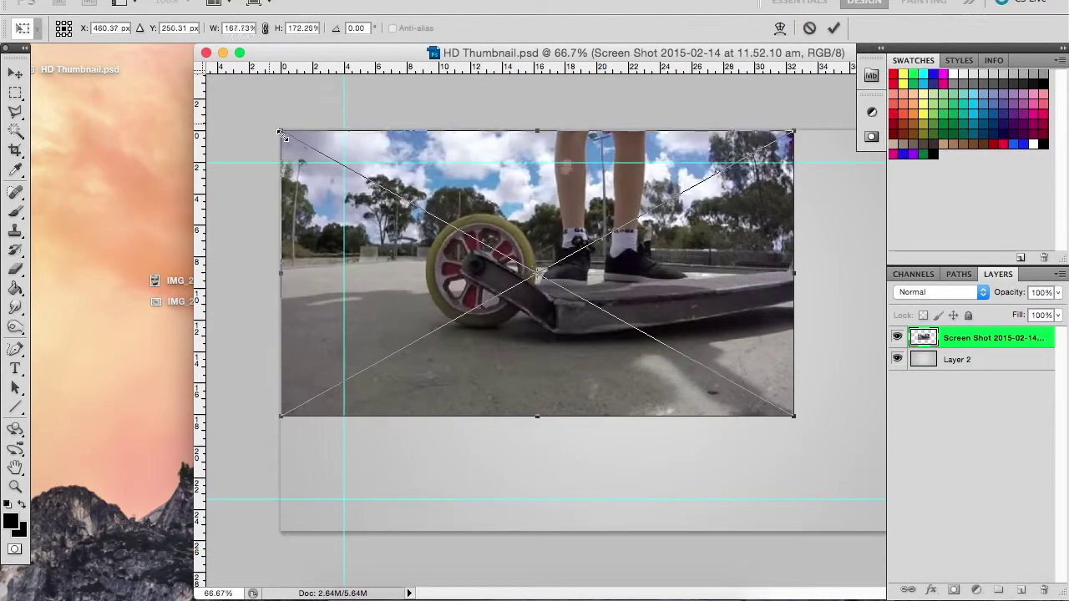
drag(462, 53, 312, 59)
drag(648, 424, 842, 536)
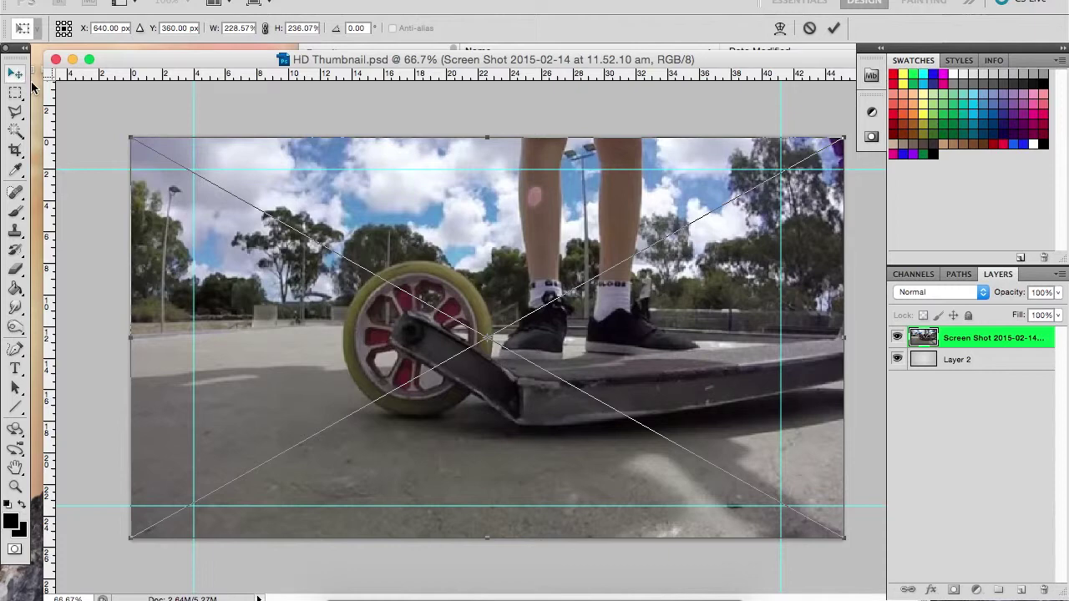
click(16, 73)
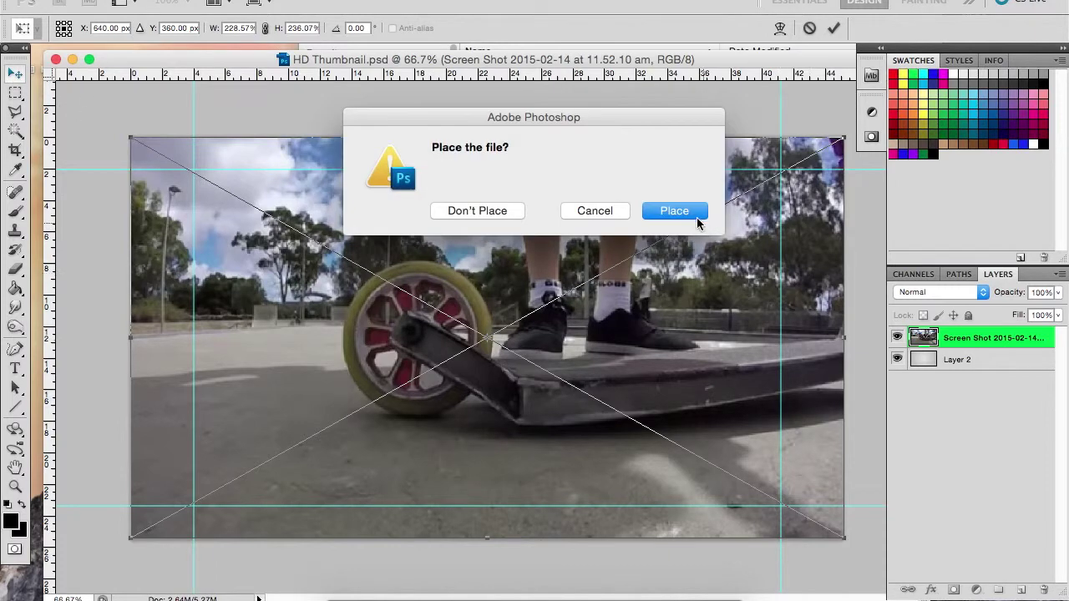
click(695, 214)
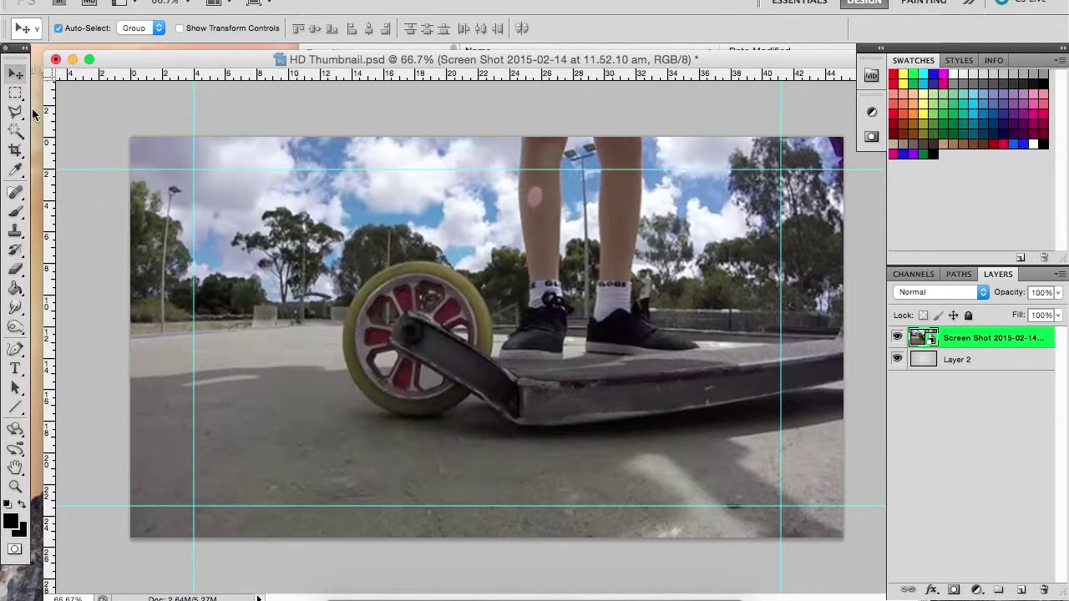
Add a new layer above the screenshot and enter the title text "DECK SNAPPING" across the middle of the canvas
click(13, 369)
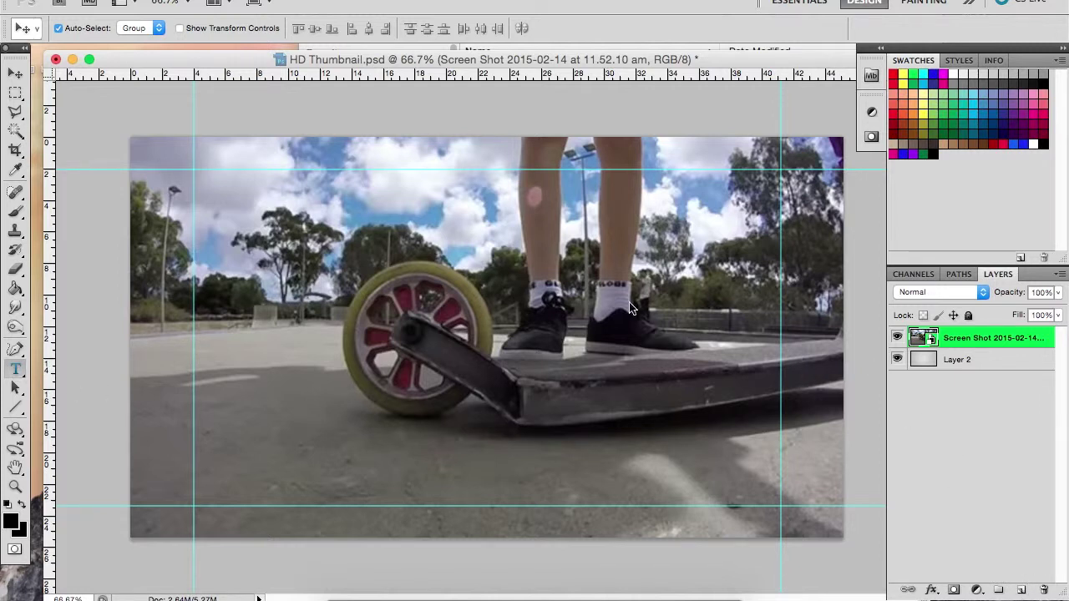
key(t)
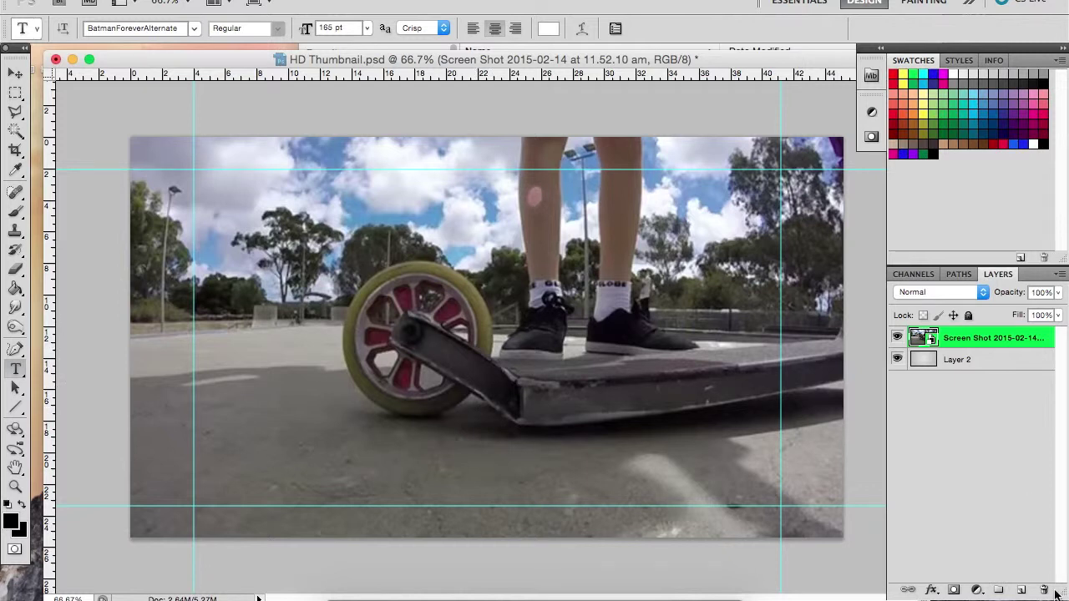
click(1021, 591)
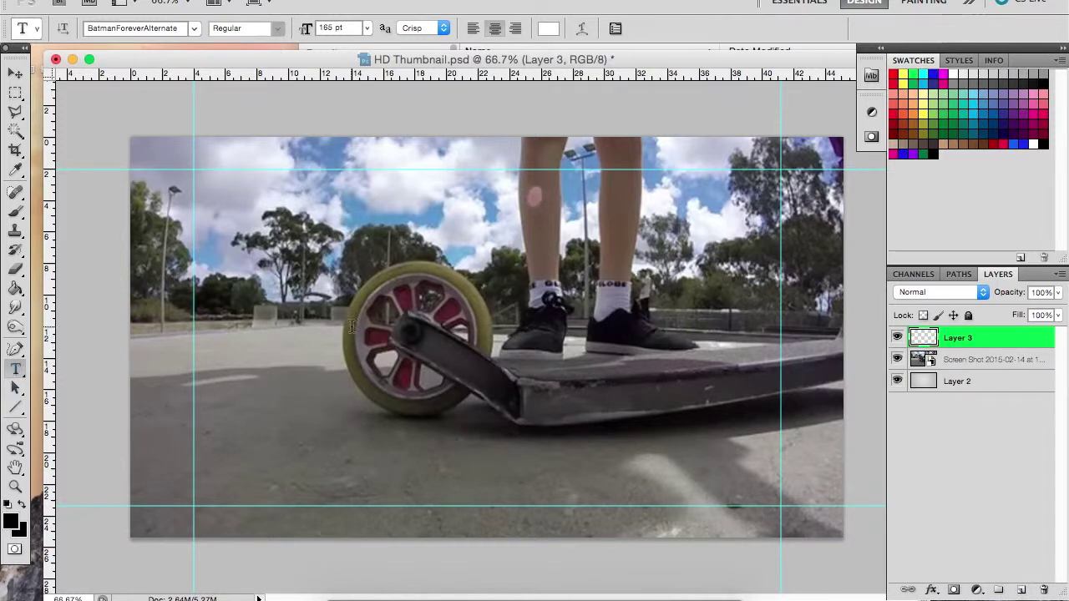
click(352, 326)
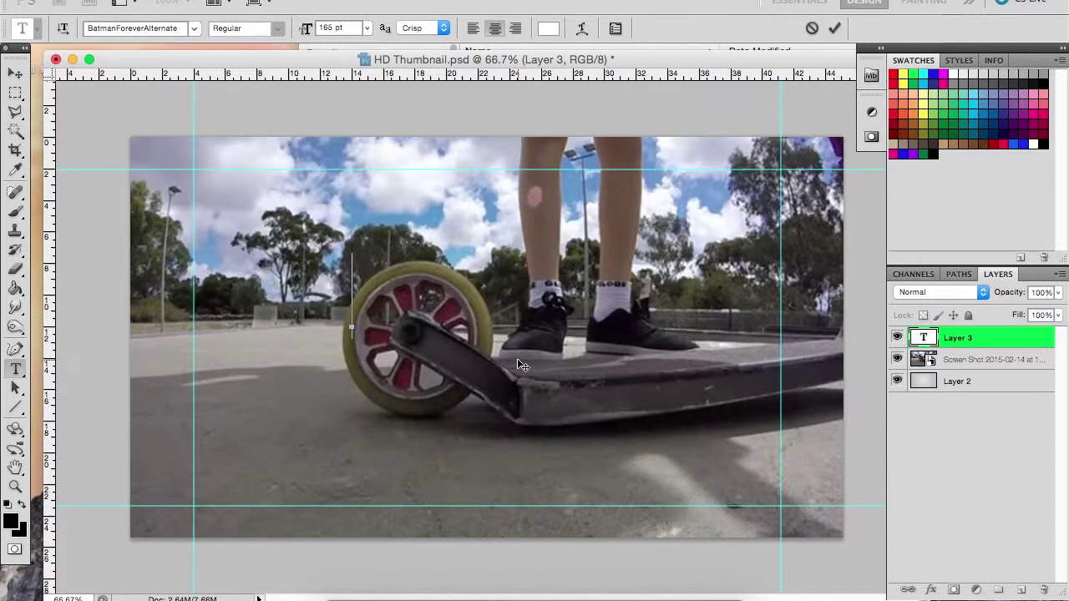
text(DECK )
text(SNAPPING)
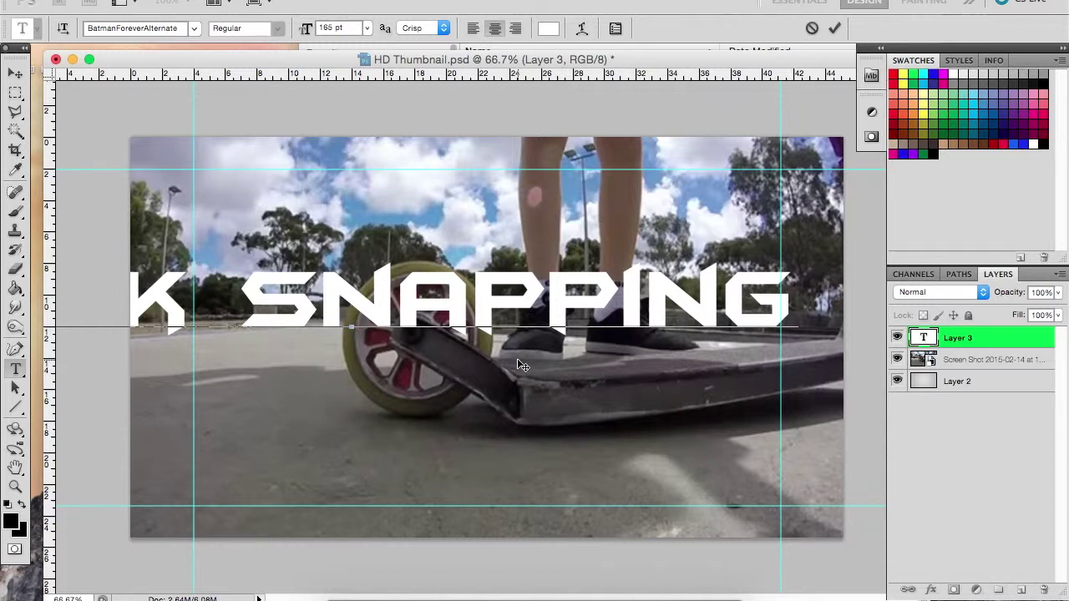
Try the whole "DECK SNAPPING" title at font sizes of 24 pt and 48 pt
double_click(402, 301)
double_click(402, 301)
key(super+a)
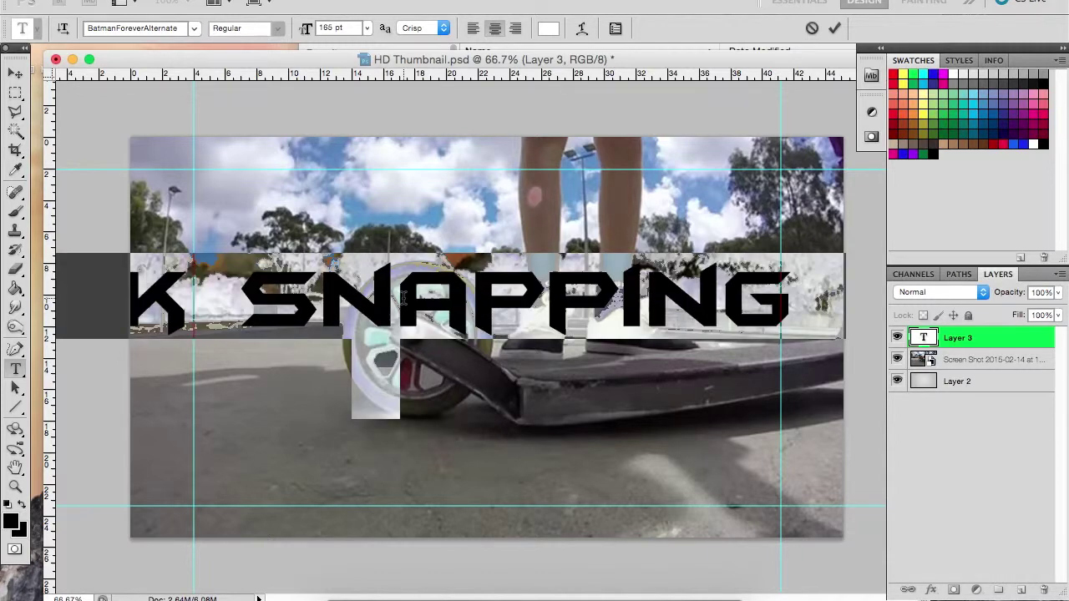
click(366, 27)
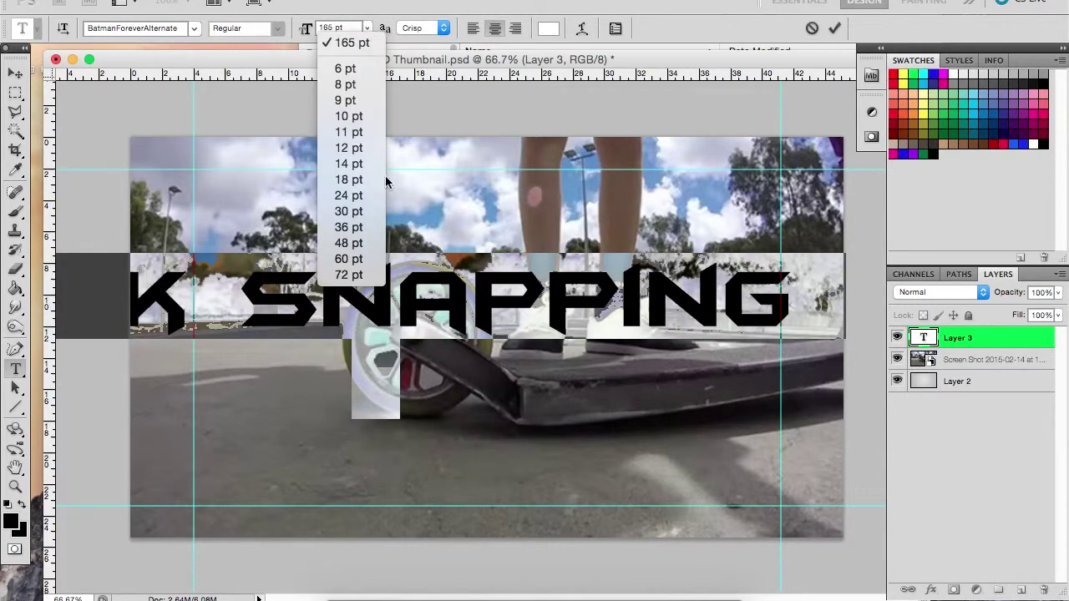
click(349, 175)
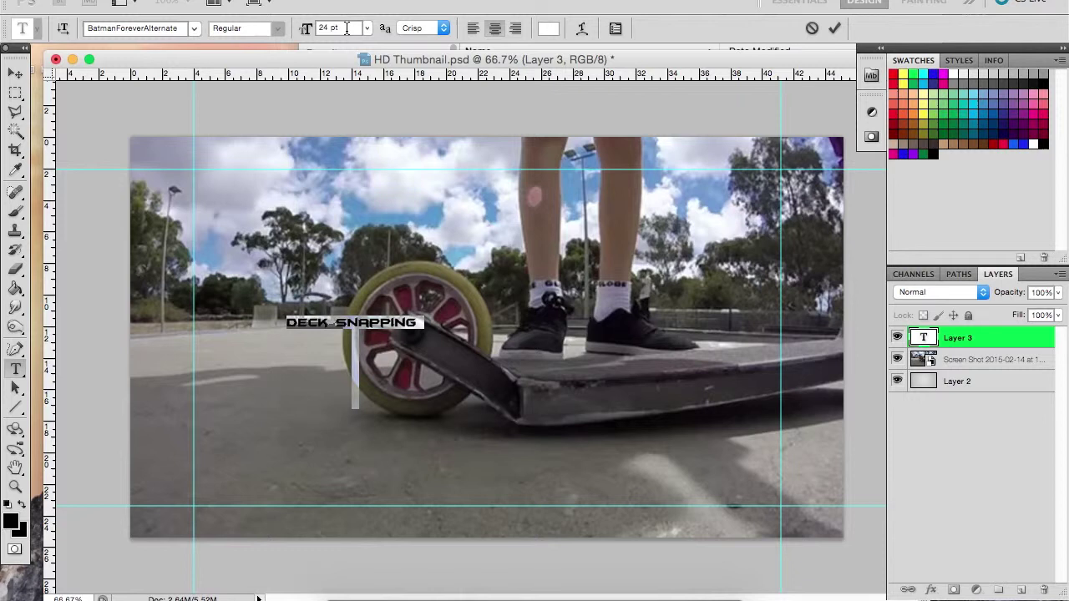
click(366, 29)
click(348, 243)
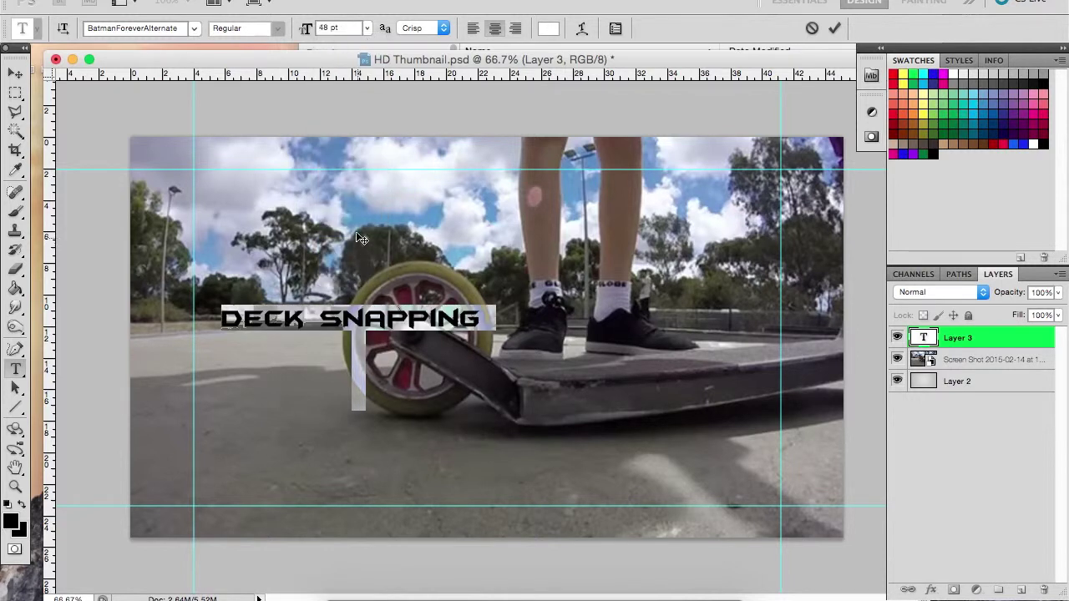
Set the title's font size to 110 pt and move it into the upper half, spanning the vertical guides
click(339, 25)
text(100)
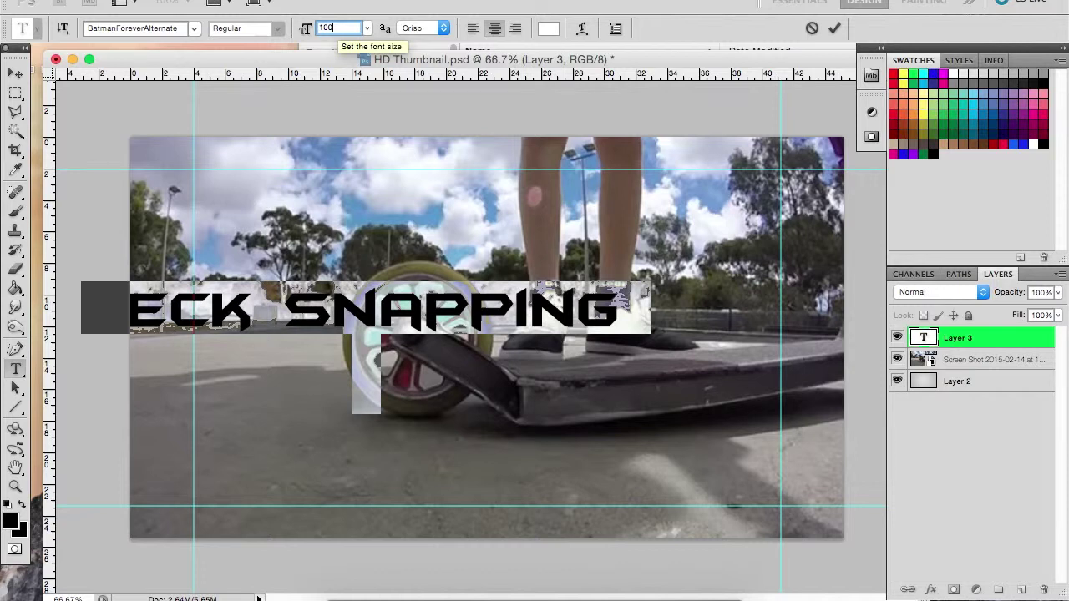
key(BackSpace)
key(BackSpace)
key(BackSpace)
text(1)
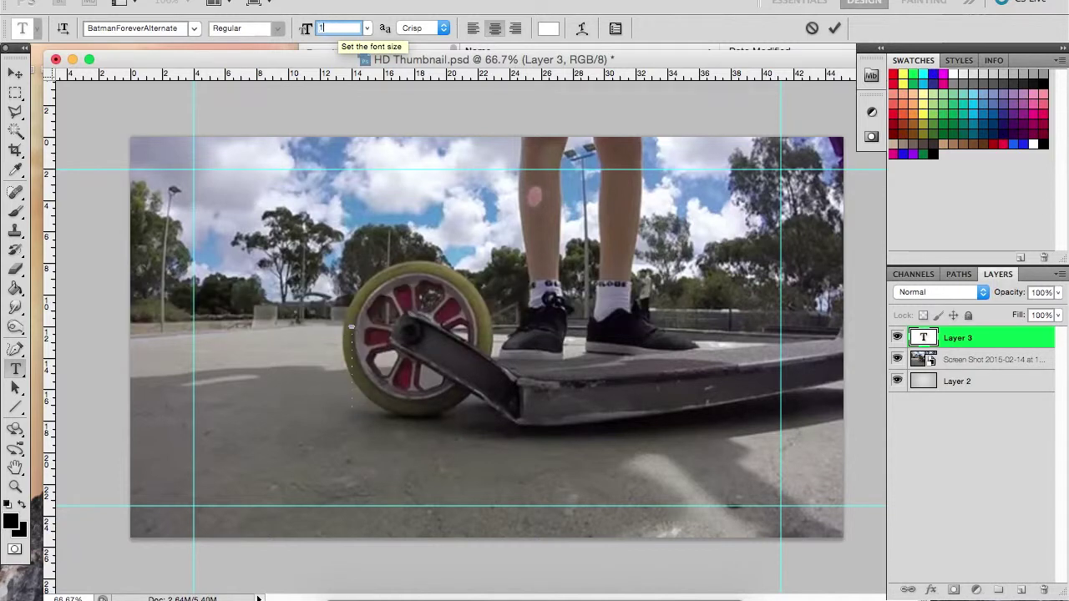
text(10)
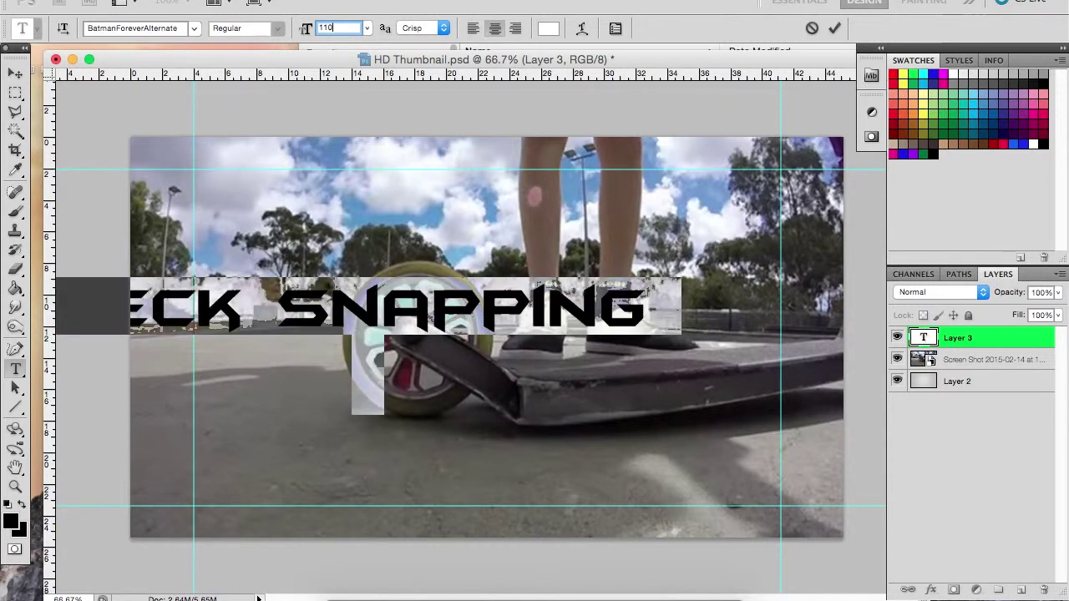
click(15, 73)
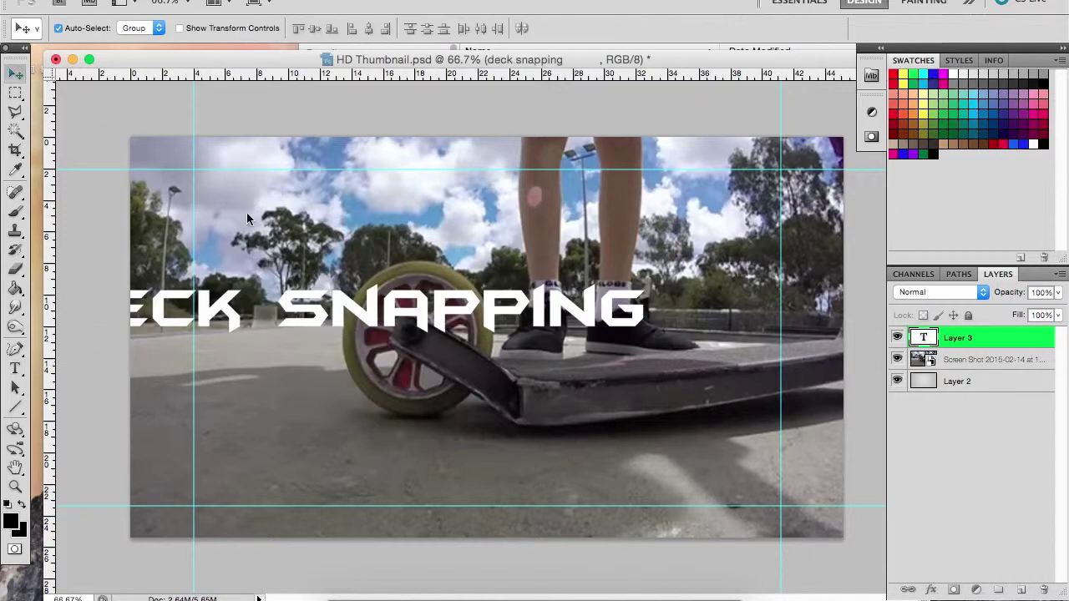
drag(434, 319, 587, 245)
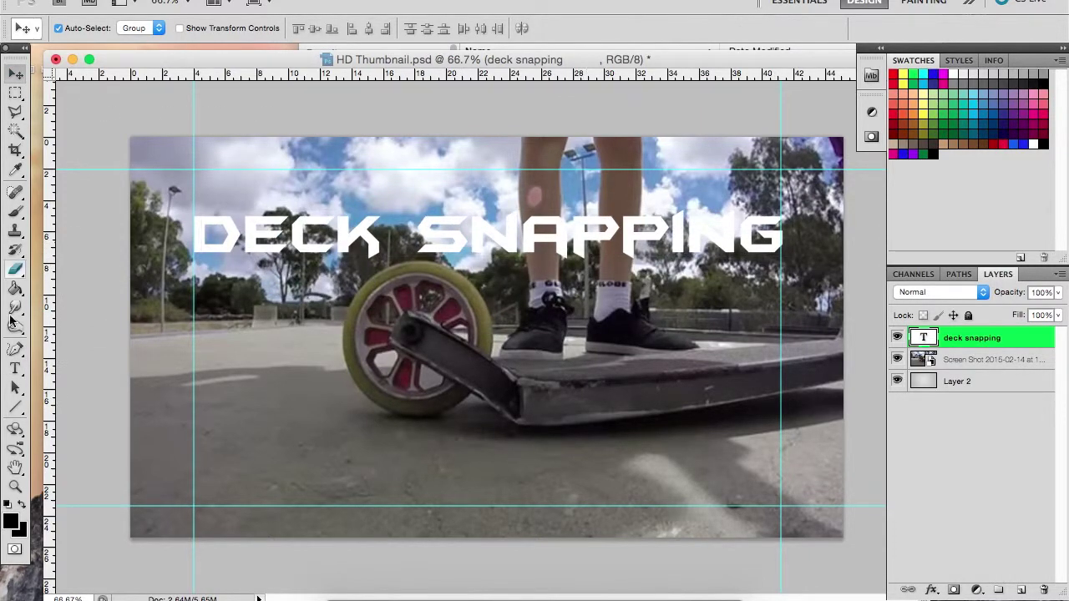
Set the title's font size to 105 pt and shift it slightly down and to the right between the guides
click(15, 368)
click(433, 243)
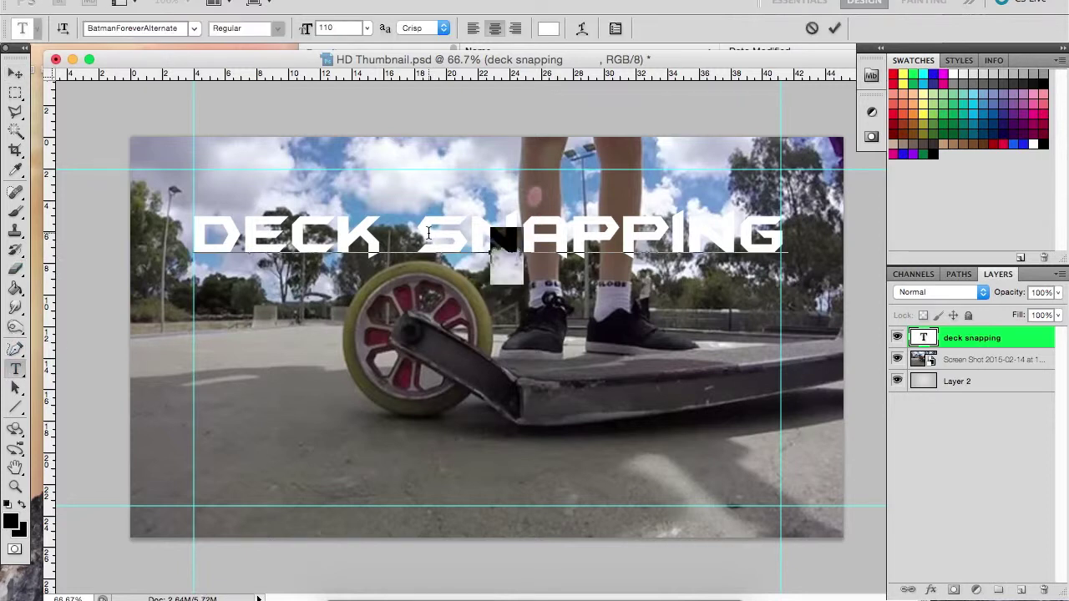
key(ctrl+a)
click(350, 25)
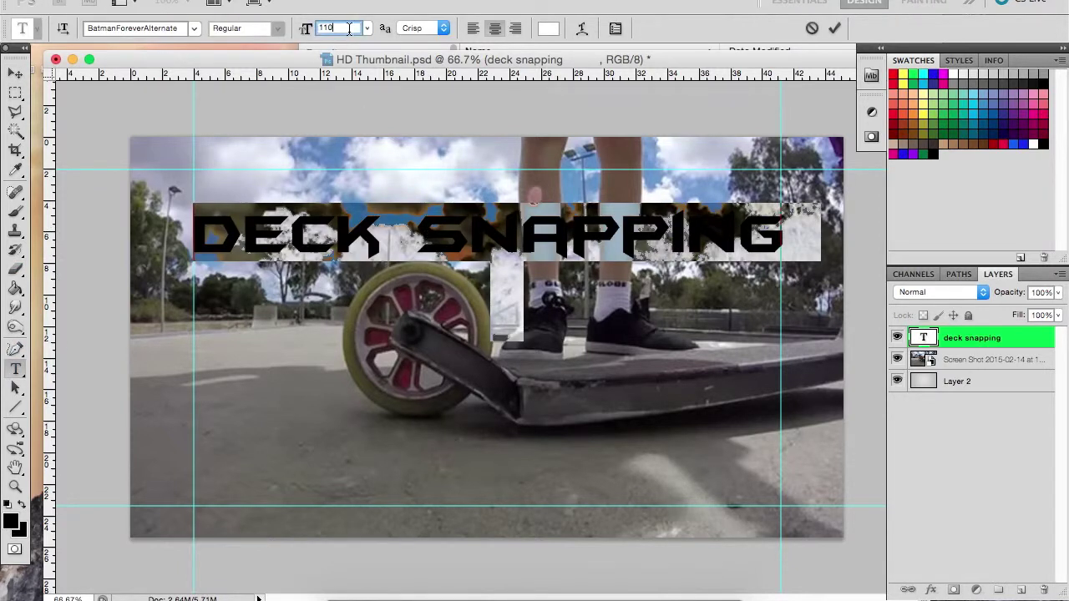
text(105)
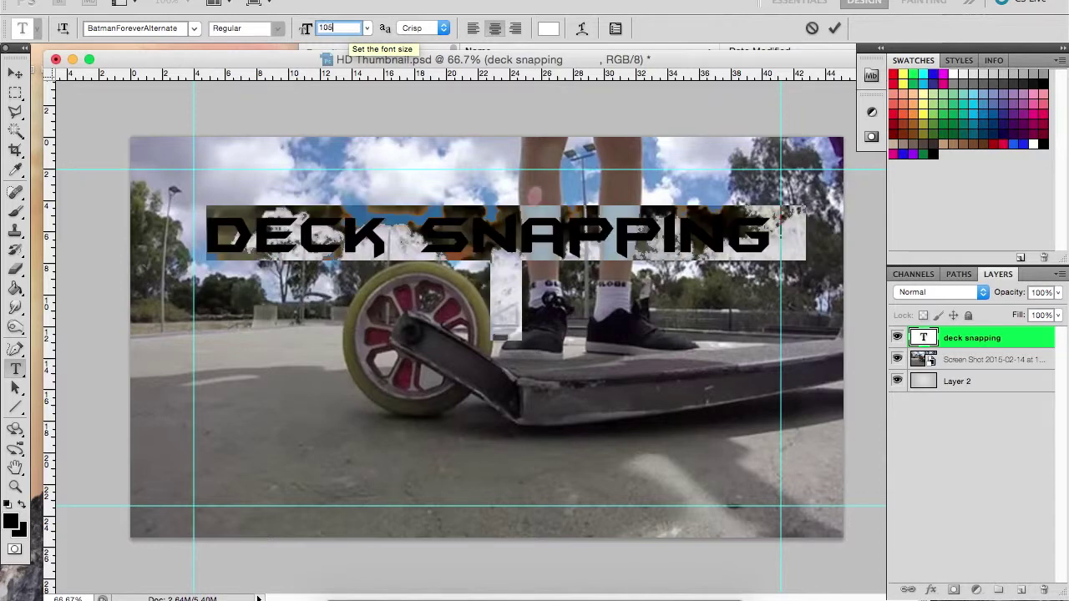
click(16, 73)
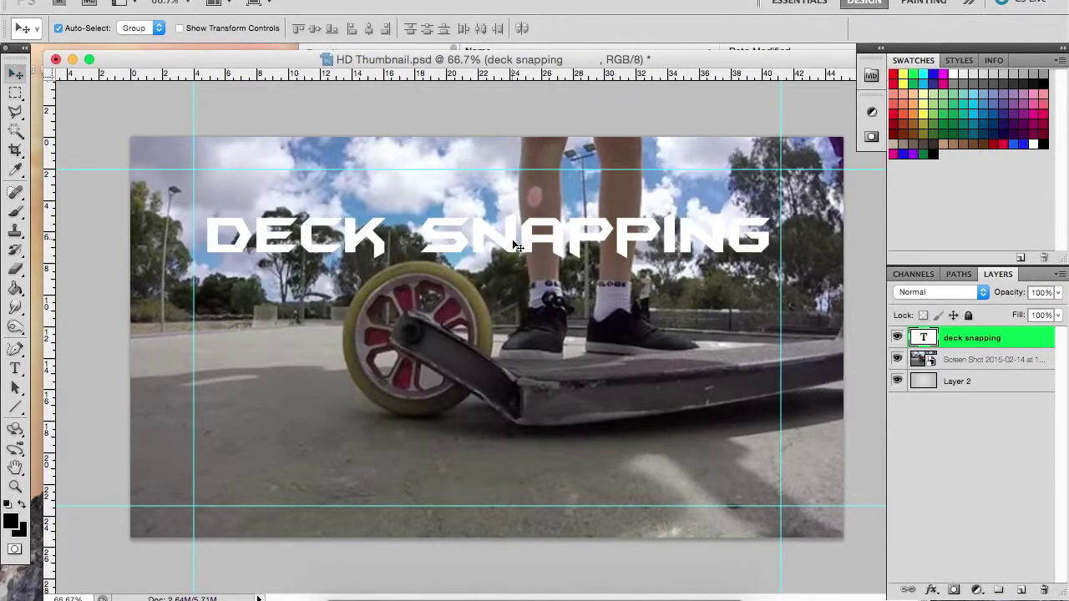
mouse_move(499, 238)
mouse_down()
mouse_move(507, 215)
mouse_move(506, 246)
mouse_up()
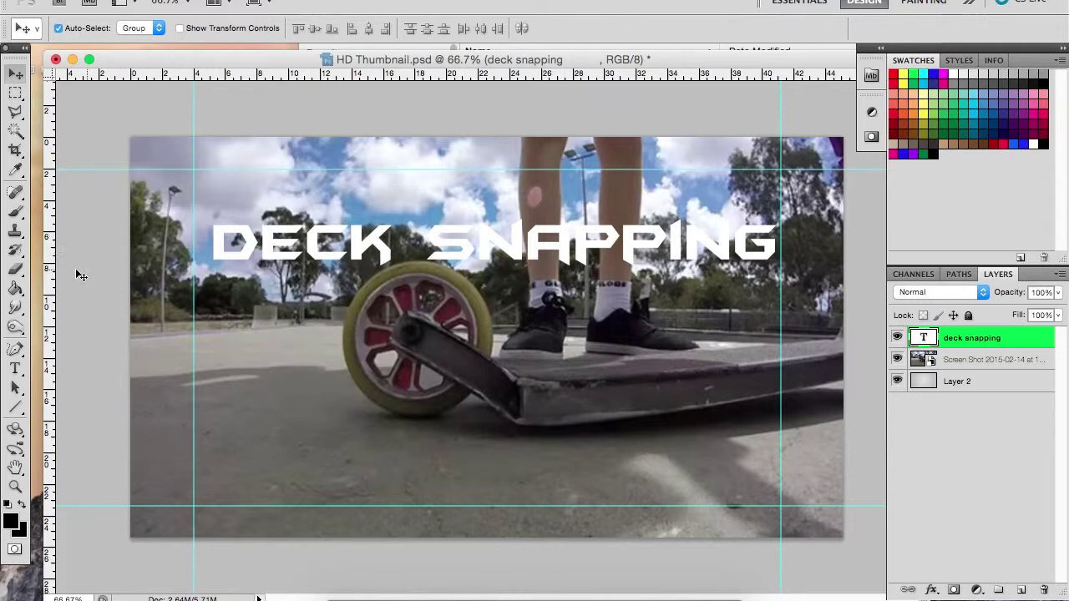
Add the text "MUST WATCH" at size 120 in the lower half and center it between the vertical guides
click(16, 369)
click(415, 446)
text(MUST WATCH)
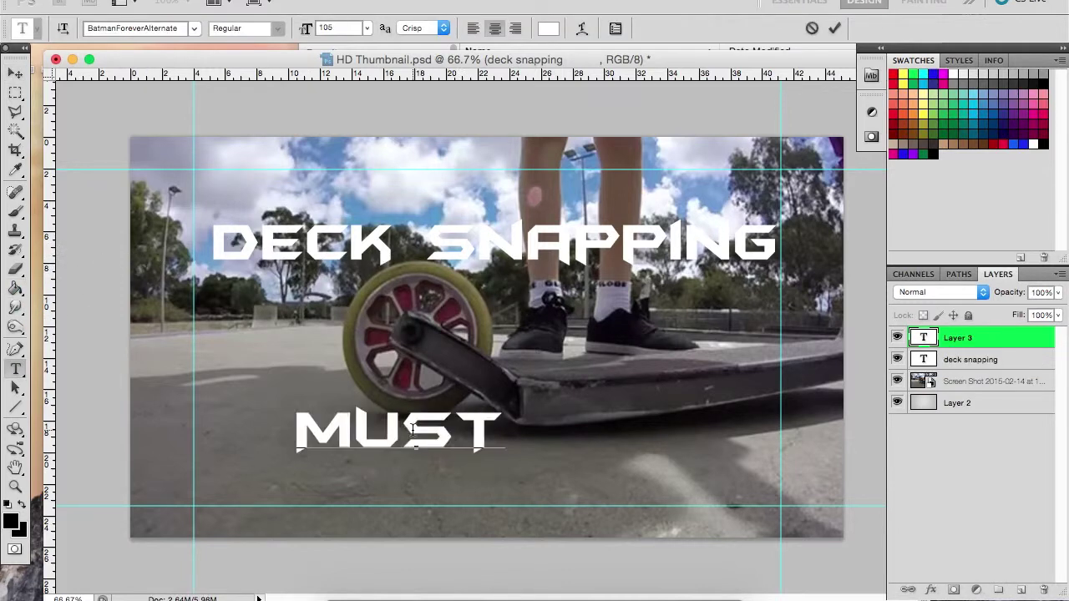
key(super+a)
click(372, 28)
text(120)
click(15, 73)
drag(421, 430, 500, 434)
Change the "DECK SNAPPING" title to the Breamcatcher font at 250 pt and place it between the guides in the upper half
drag(493, 242, 490, 348)
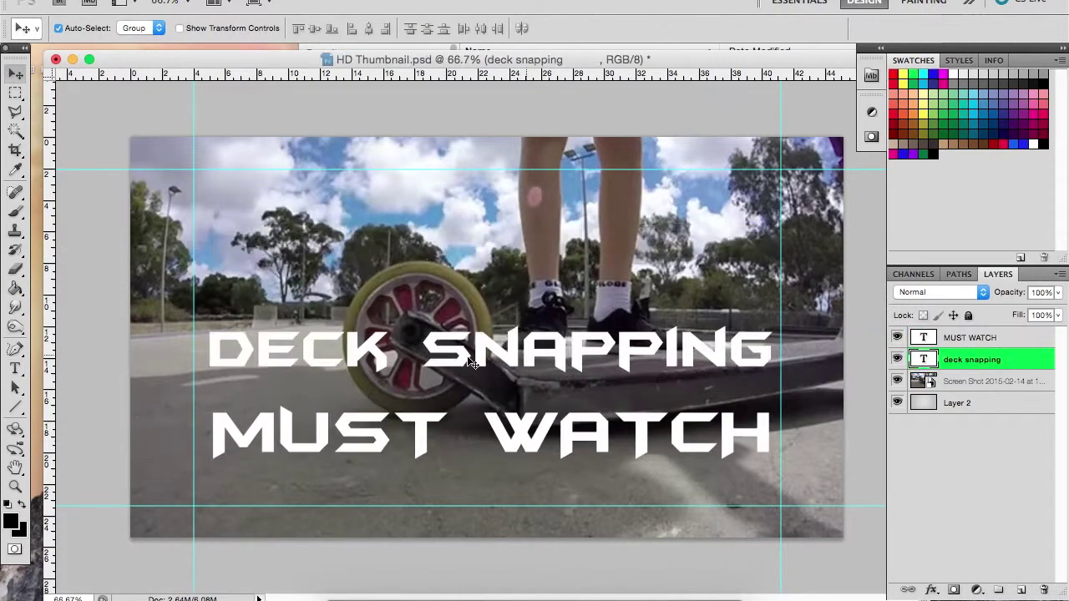
click(15, 368)
click(493, 348)
key(super+a)
click(194, 28)
click(292, 322)
double_click(349, 29)
text(140)
key(BackSpace)
key(BackSpace)
key(BackSpace)
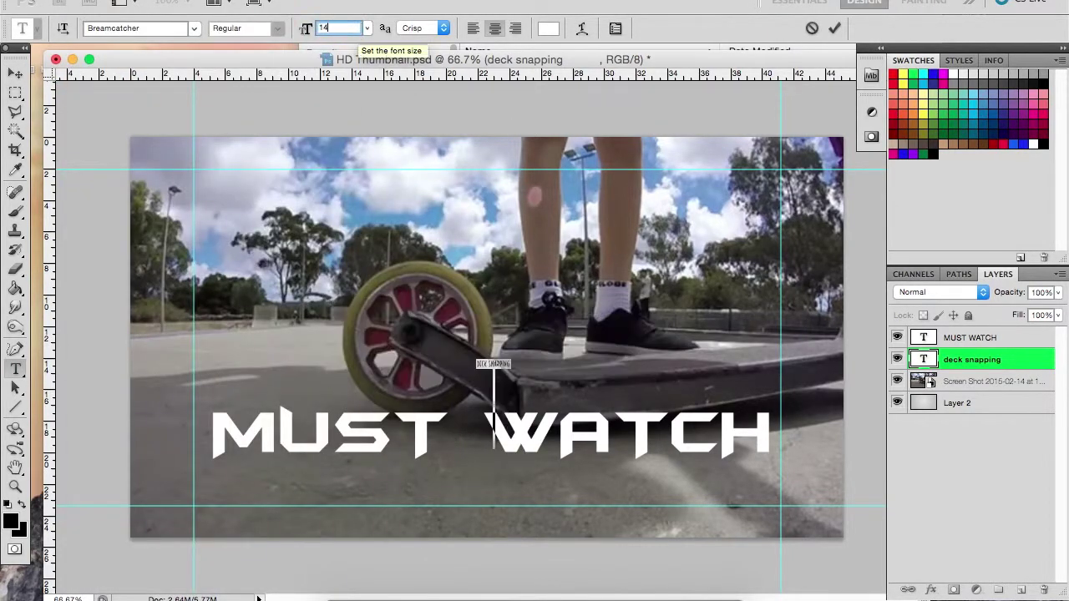
text(250)
click(15, 74)
drag(347, 316, 334, 244)
Change the "MUST WATCH" text to the Breamcatcher font at 300 pt and commit the edit
click(15, 369)
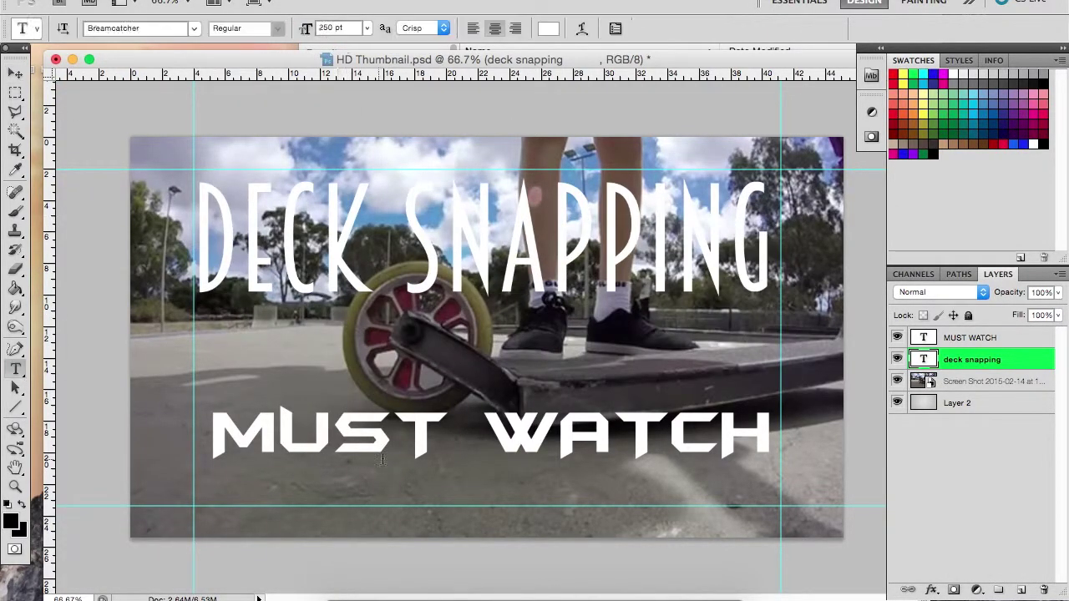
click(374, 435)
key(super+a)
click(194, 29)
click(289, 322)
double_click(333, 29)
text(300)
key(ctrl+Return)
key(v)
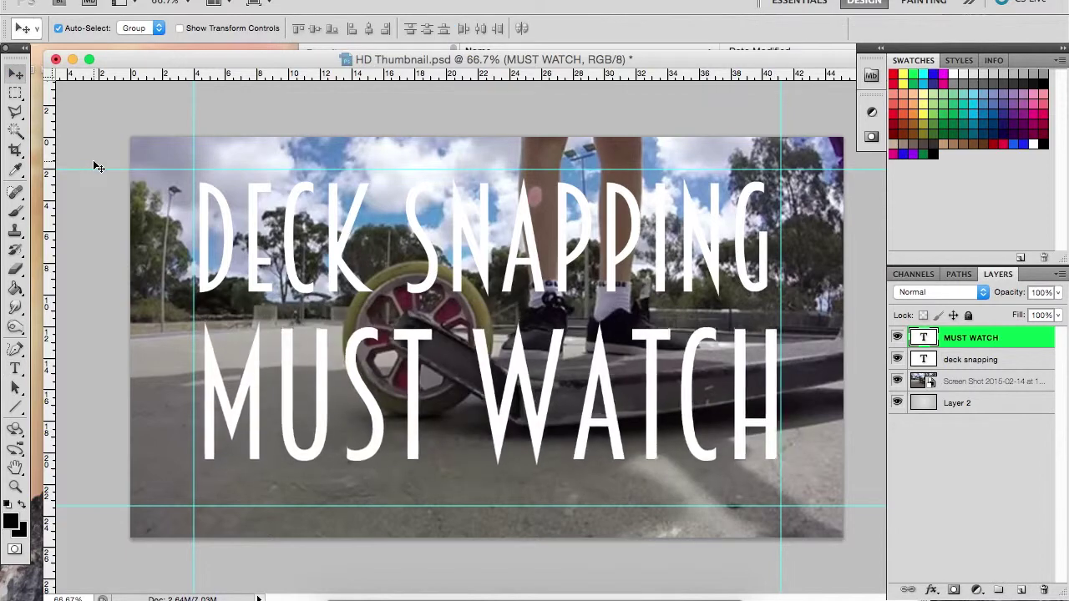
Rasterize the "MUST WATCH" layer and fill a thin guide-to-guide rectangle between the two text lines with white, clearing the selection
key(m)
drag(194, 298, 780, 321)
click(13, 291)
click(1033, 145)
click(422, 309)
key(Return)
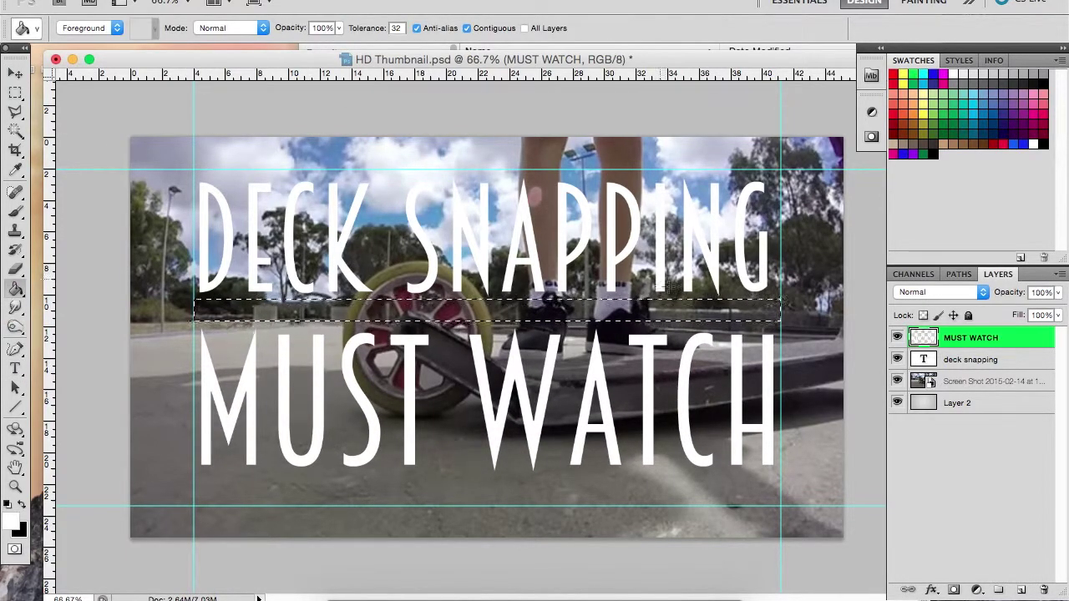
click(422, 309)
click(10, 70)
key(super+d)
Nudge the "MUST WATCH" layer with its white bar down to widen the gap below the title
key(Down)
key(Down)
key(Down)
key(Down)
key(Down)
key(Down)
key(Down)
key(Down)
key(Down)
key(Down)
key(Down)
key(Down)
key(Down)
key(Down)
key(Down)
key(Down)
key(Down)
key(Down)
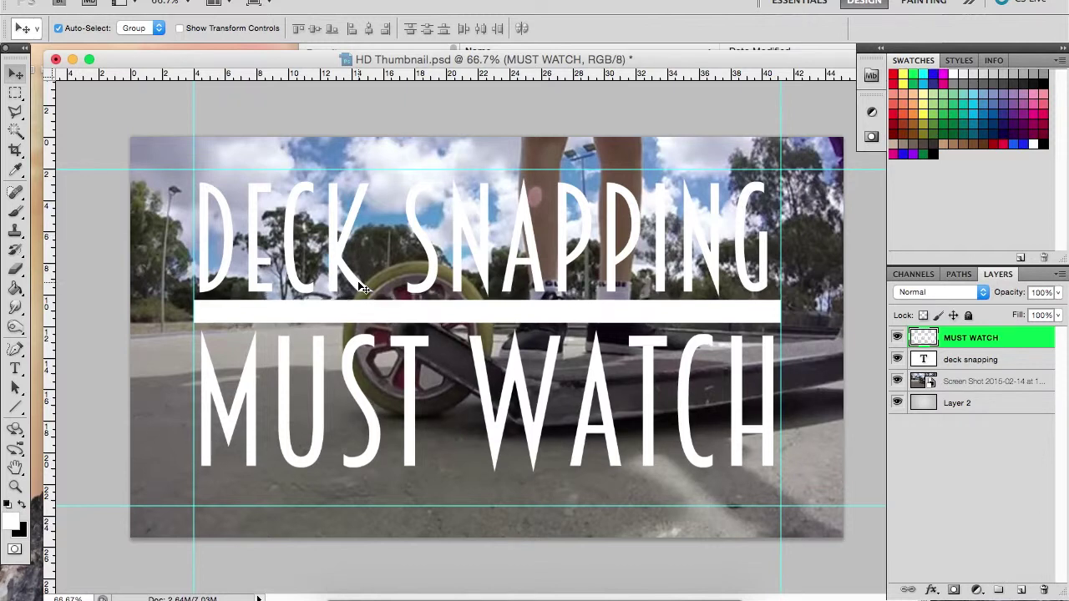
key(Down)
key(Down)
key(Down)
key(Down)
key(Down)
key(Down)
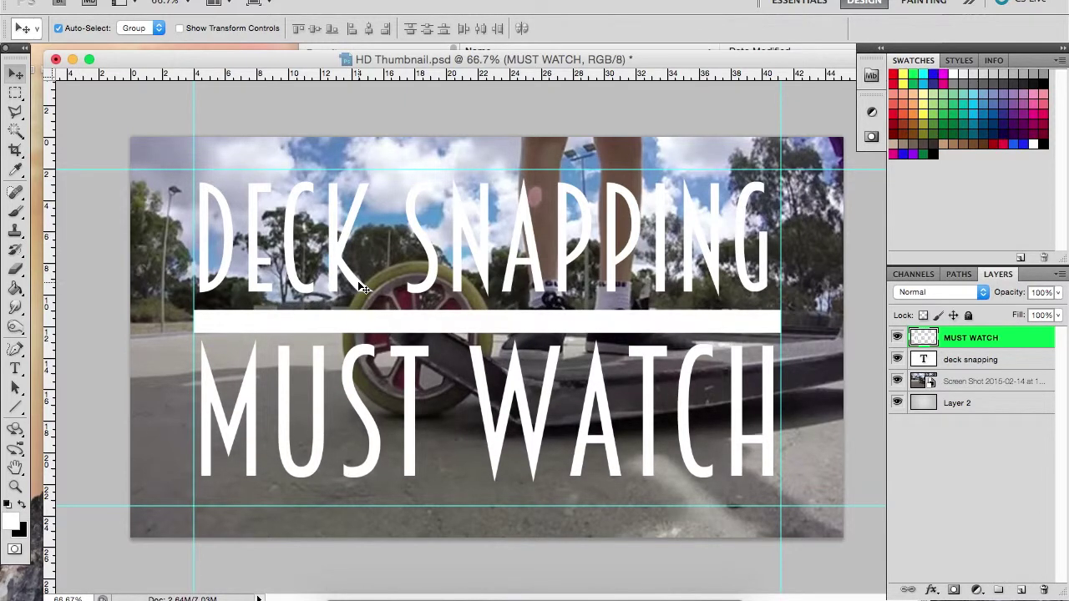
Nudge the "DECK SNAPPING" title down closer to the white bar
click(413, 292)
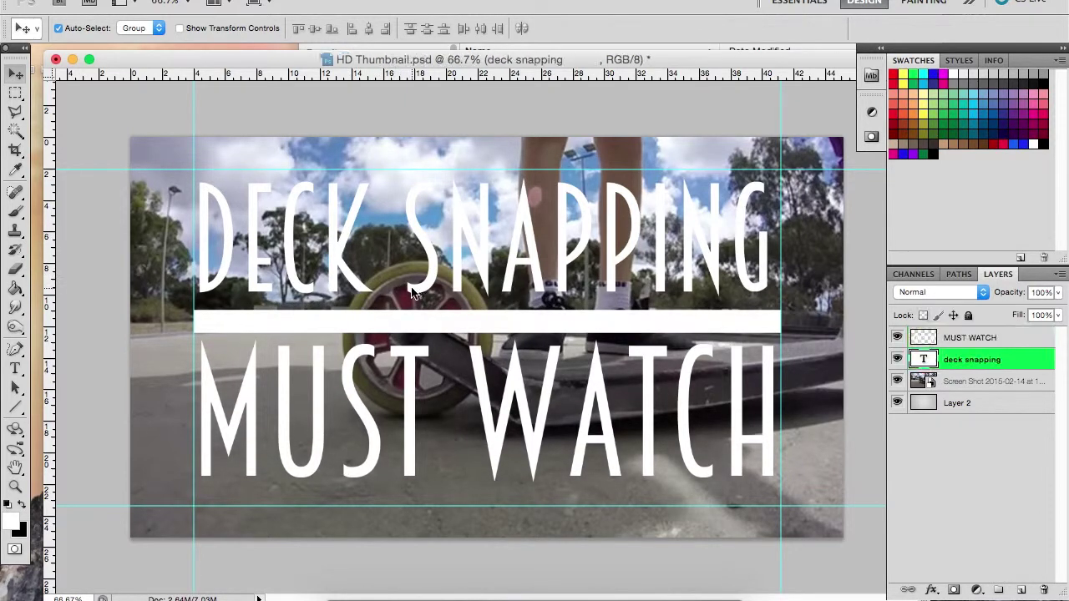
key(Down)
key(Down)
key(Down)
key(Down)
key(Down)
key(Down)
key(Down)
key(Down)
key(Down)
key(Down)
key(Down)
key(Down)
key(Down)
key(Down)
key(Down)
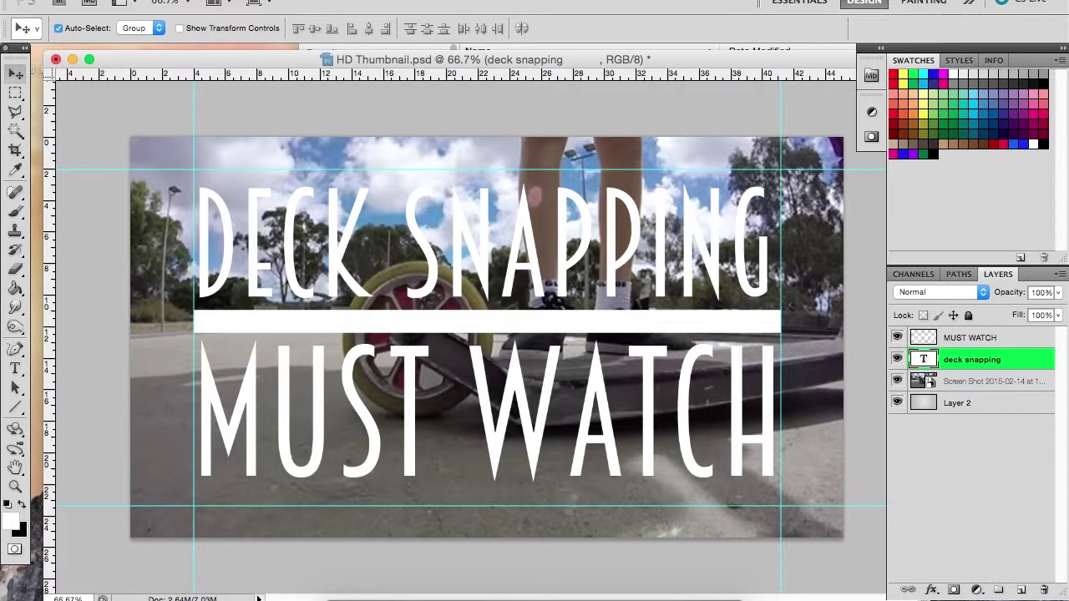
Start a Save for Web & Devices export of the thumbnail as PNG-24, looking over the preview before saving
click(131, 0)
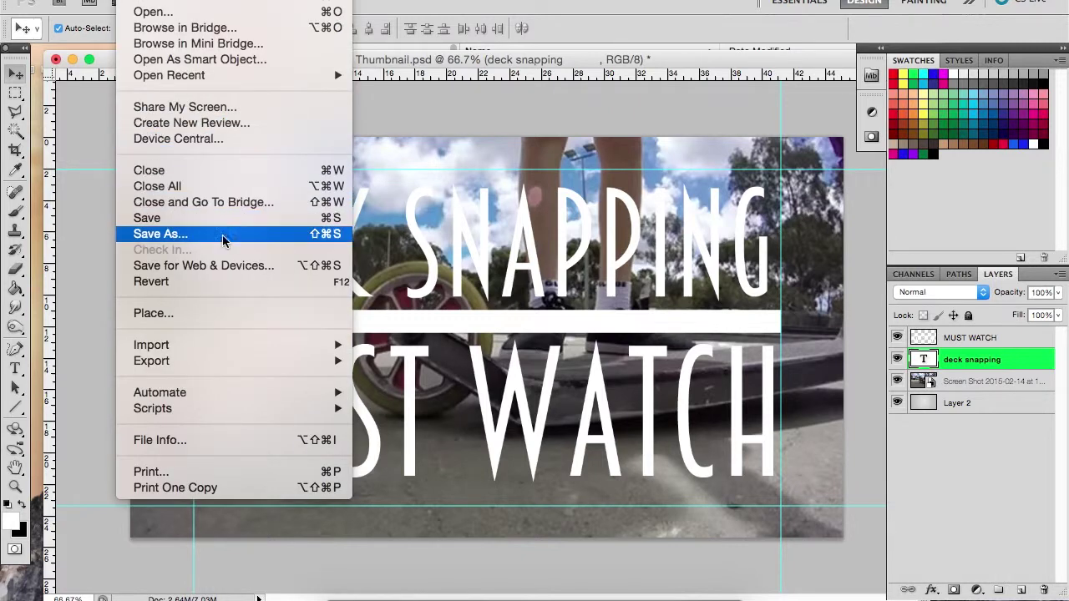
click(253, 266)
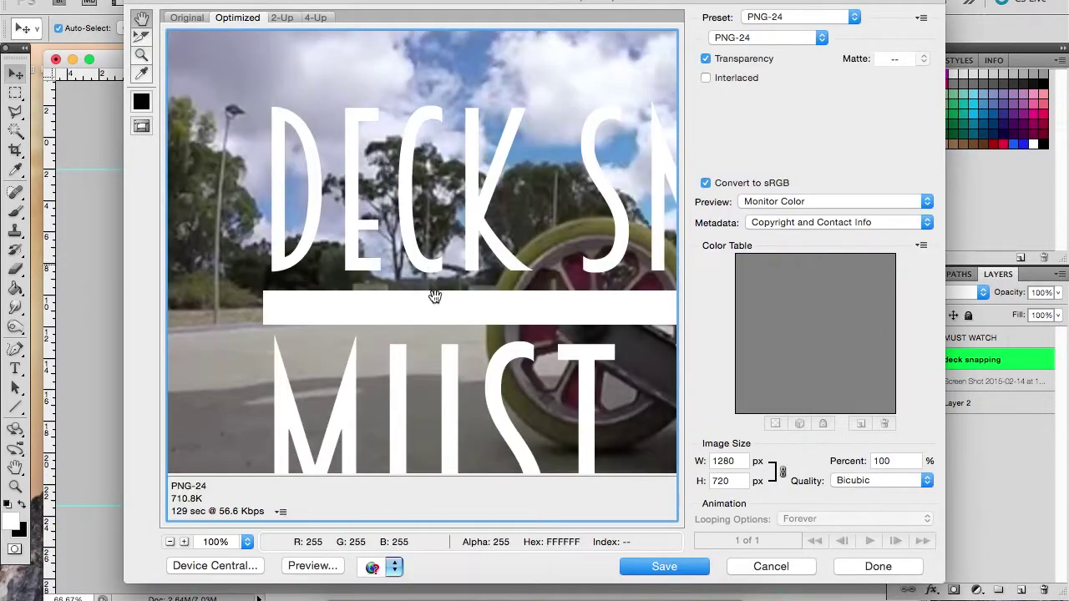
drag(435, 295, 415, 261)
scroll(415, 261, down, 5)
scroll(413, 262, up, 7)
click(687, 567)
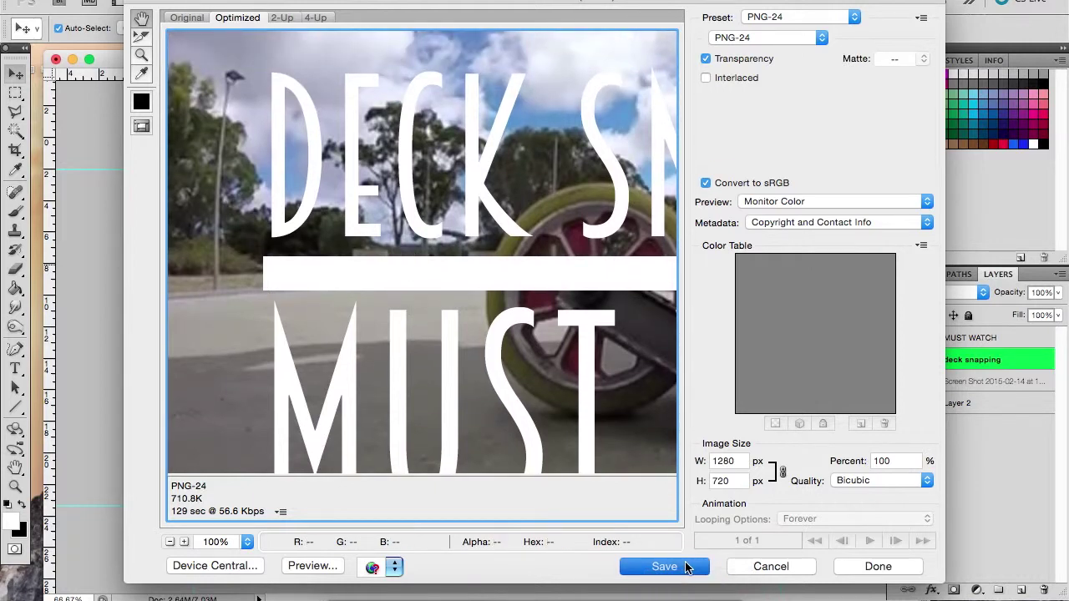
click(689, 562)
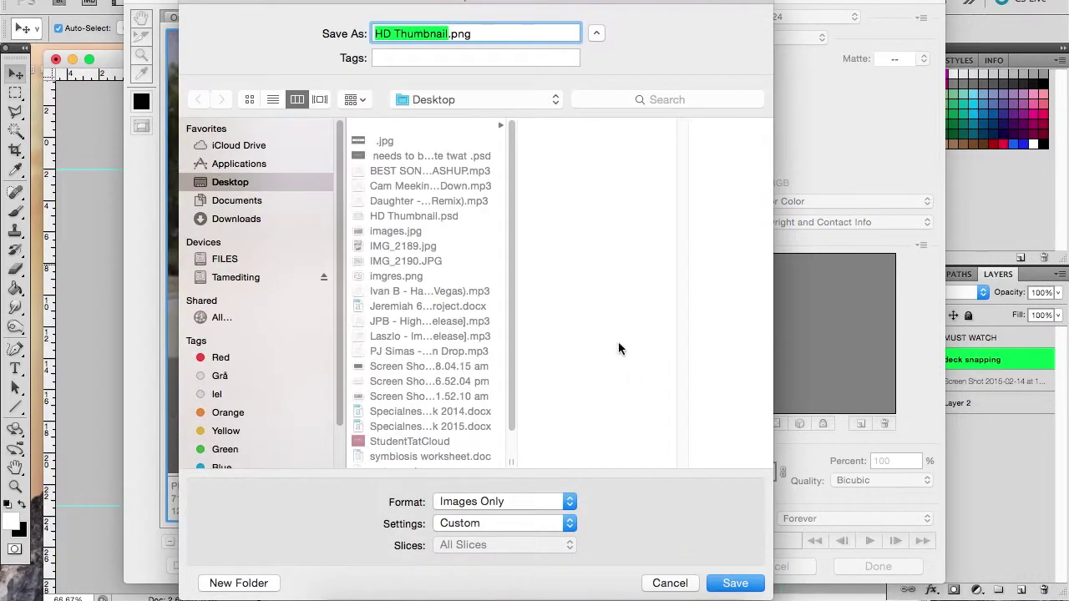
Keep Desktop as the save location and name the exported file THUMBNAIL.png
click(457, 100)
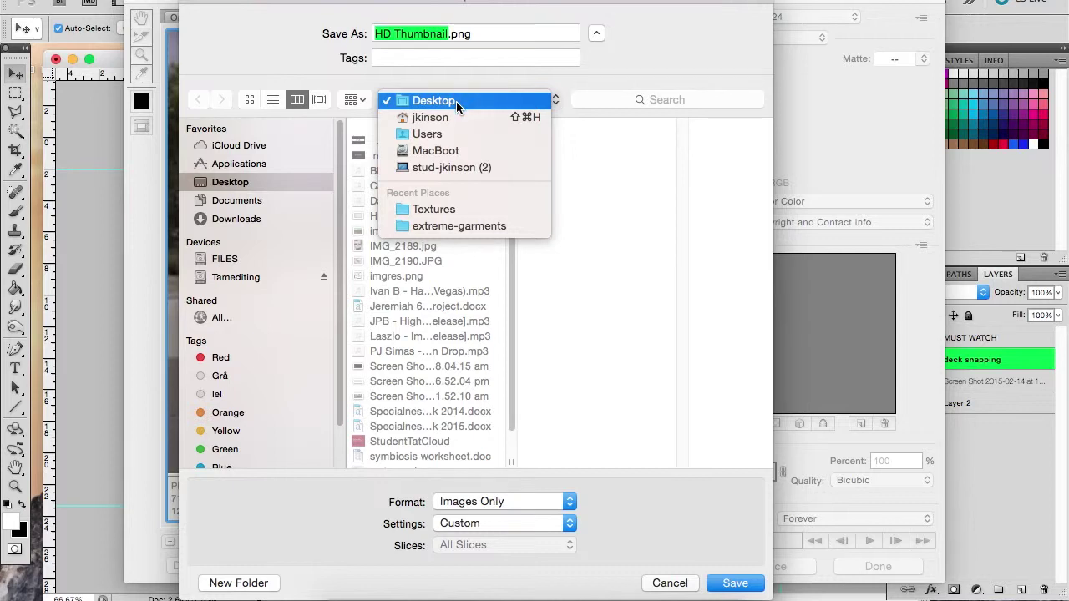
click(453, 50)
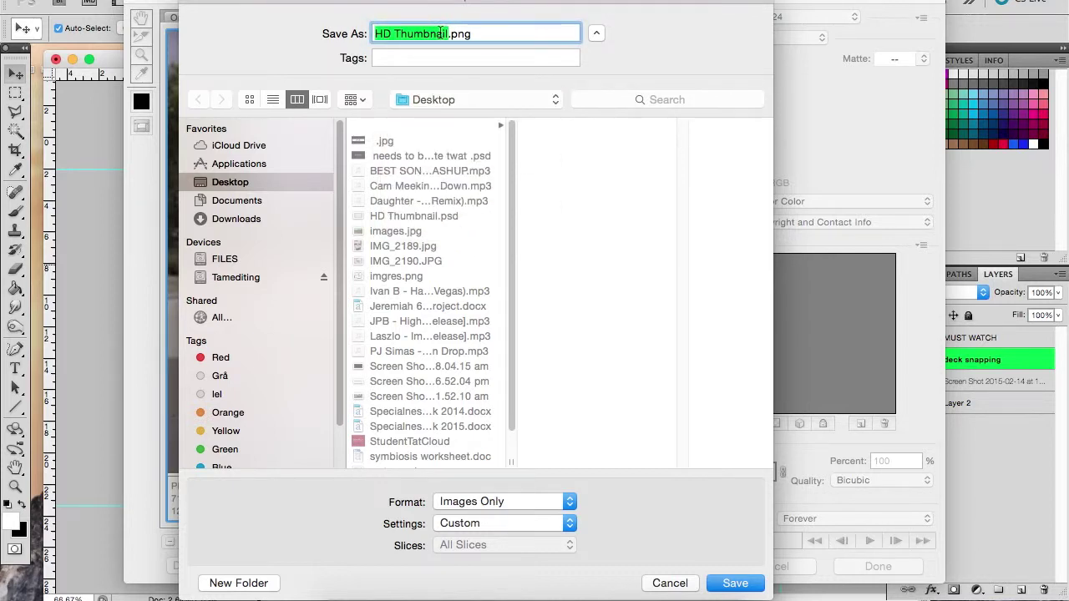
text(THUM)
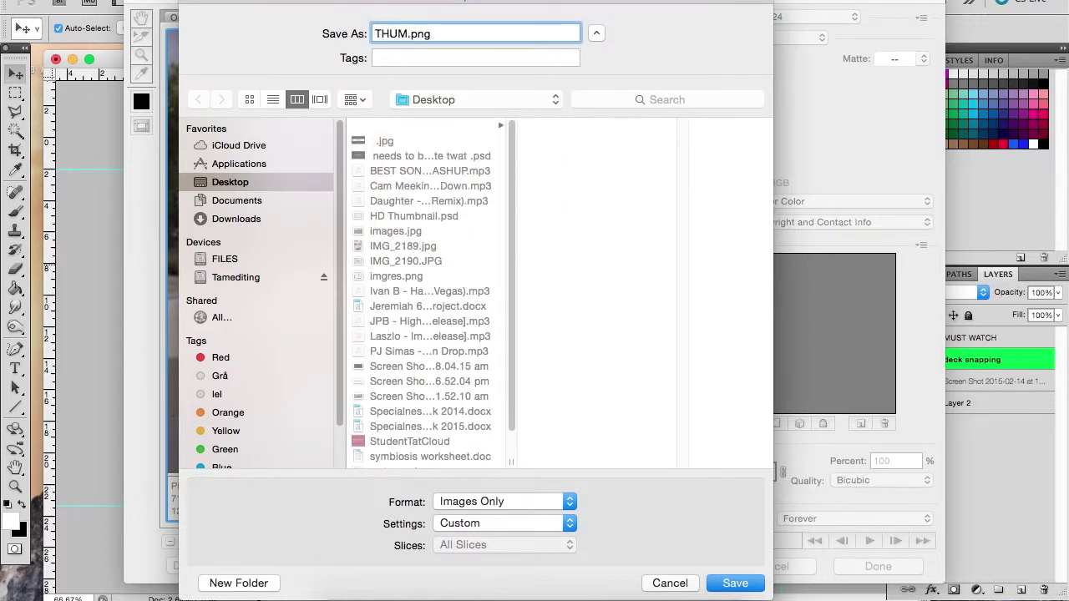
text(BNAIL)
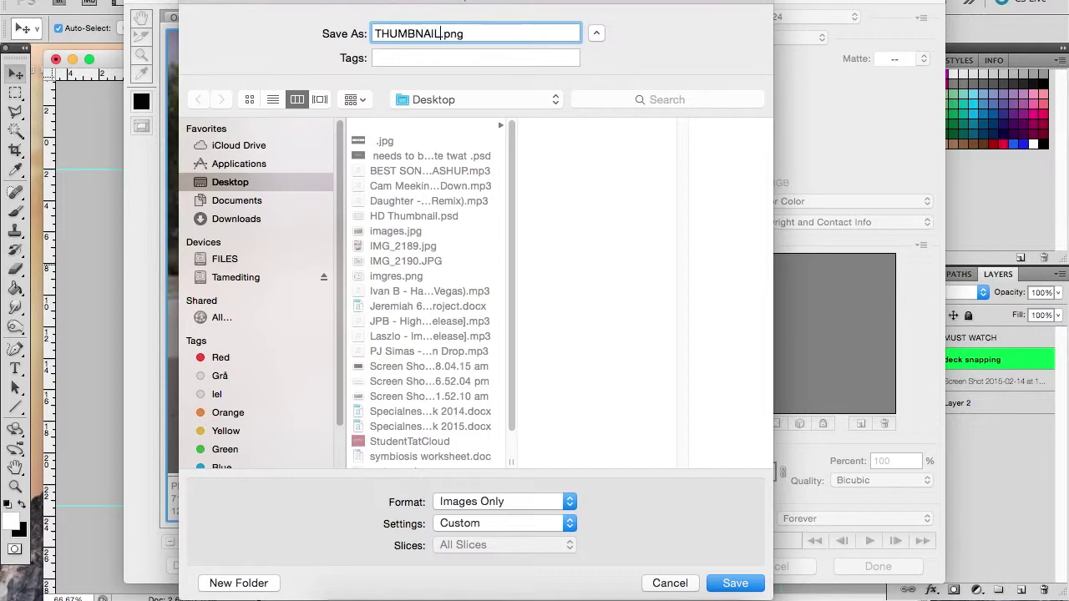